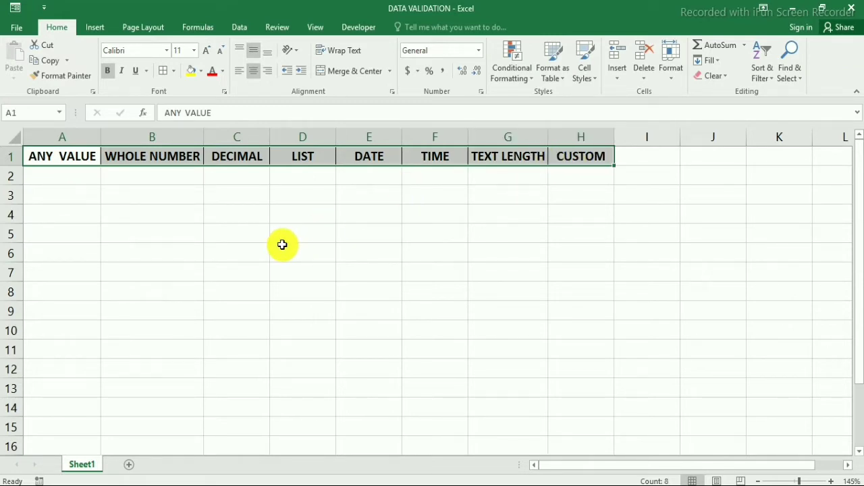
Step through the WHOLE NUMBER, DECIMAL and LIST headers, then reselect A1 (ANY VALUE).
left_click(68, 158)
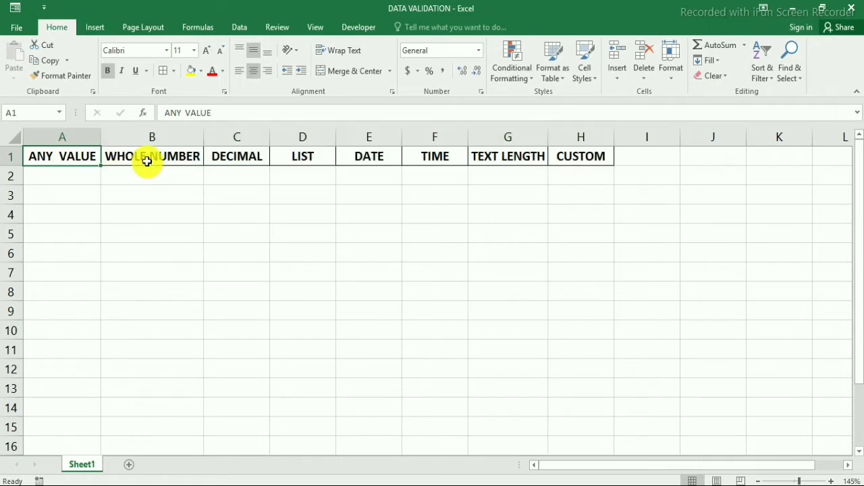
left_click(144, 161)
left_click(244, 158)
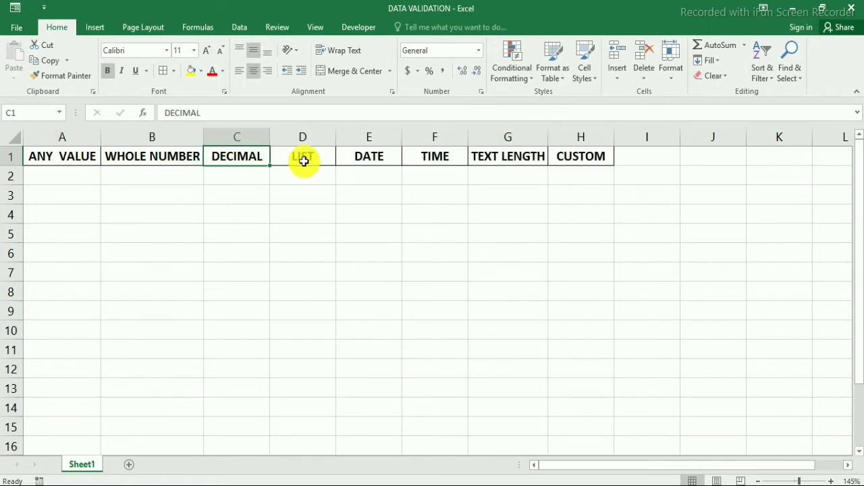
left_click(304, 160)
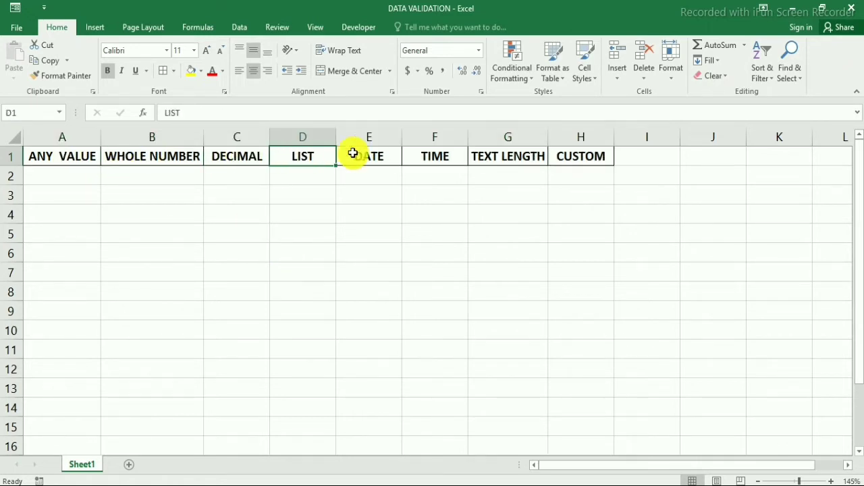
left_click(73, 161)
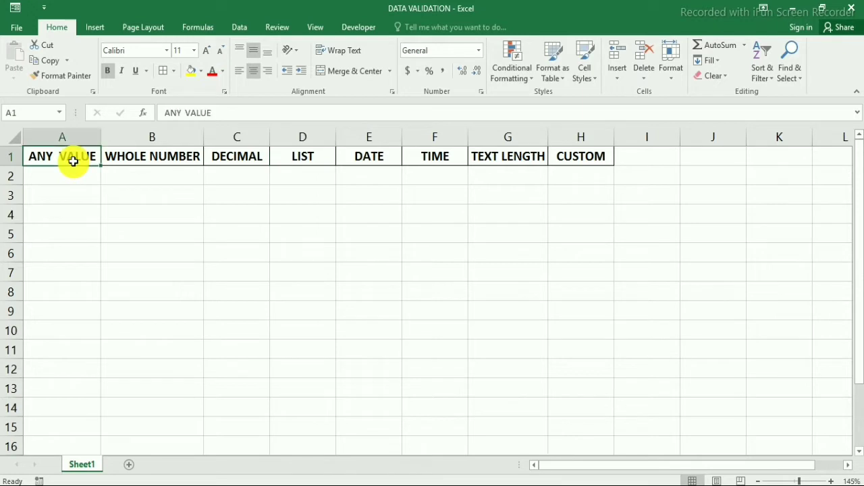
Review A1's Data Validation tabs and confirm Allow is left as Any value.
left_click(243, 26)
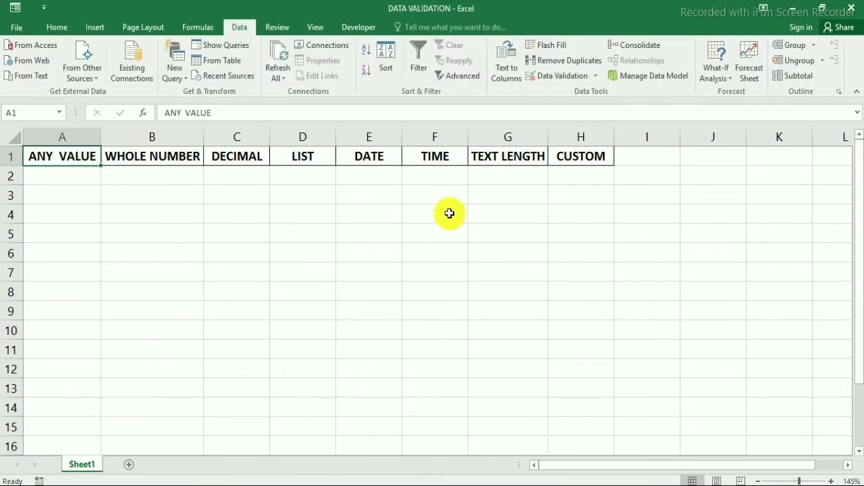
left_click(596, 77)
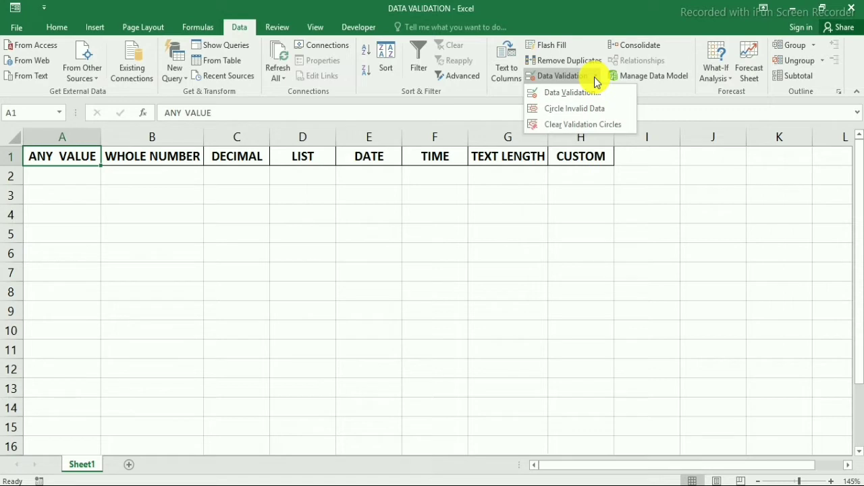
left_click(575, 96)
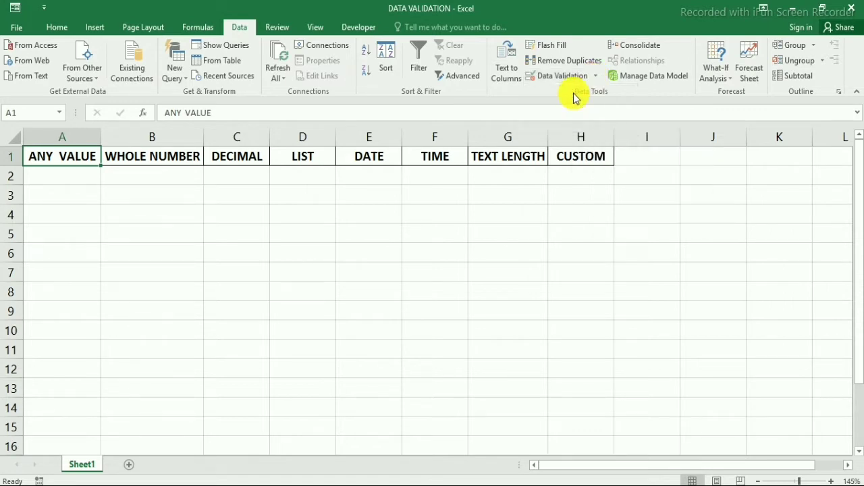
left_click_drag(416, 167, 399, 191)
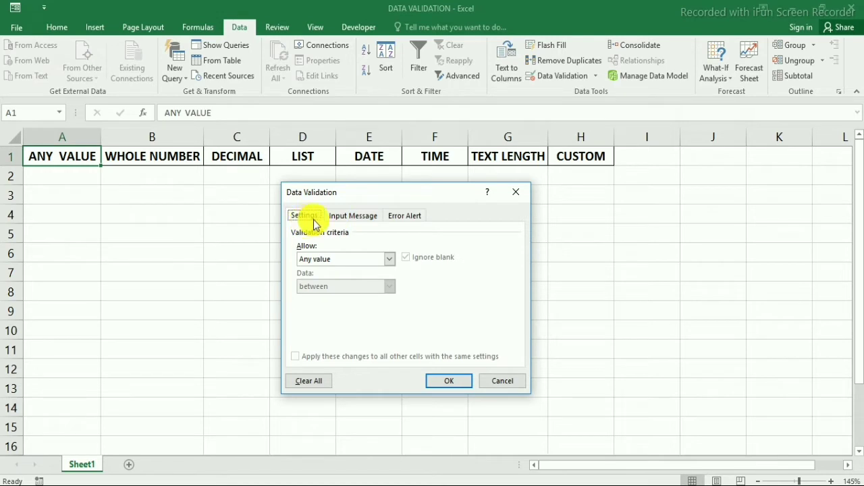
left_click(347, 223)
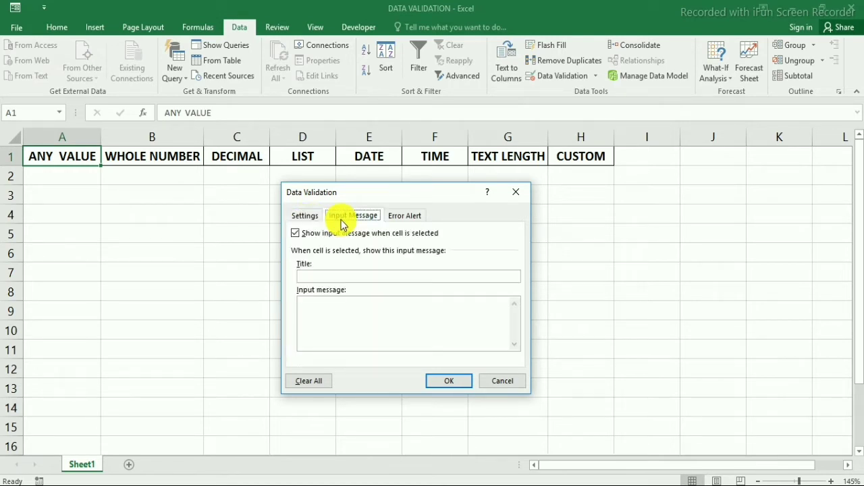
left_click(405, 218)
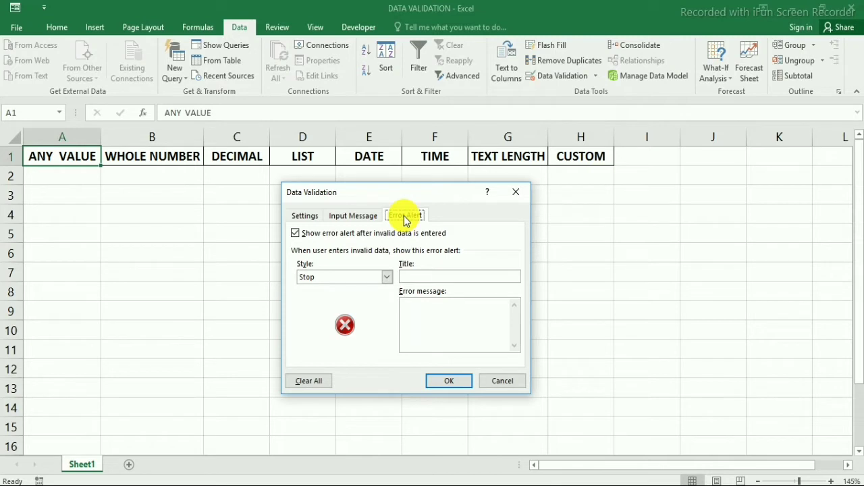
left_click(295, 217)
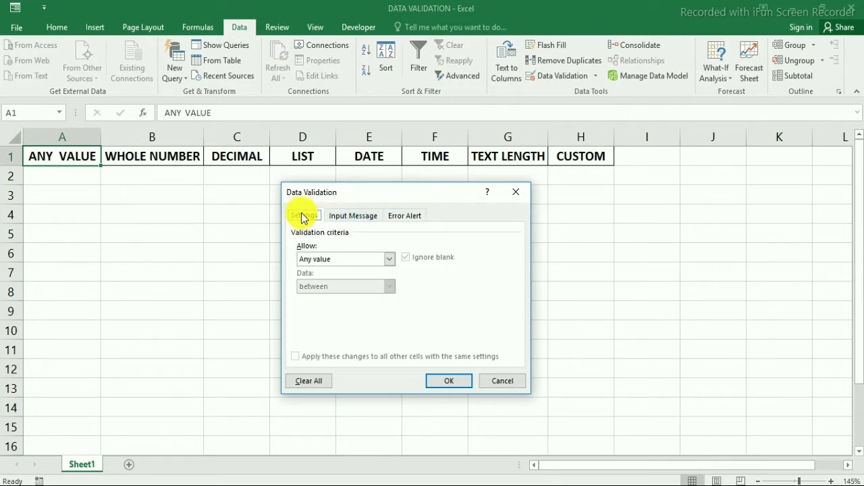
left_click(313, 261)
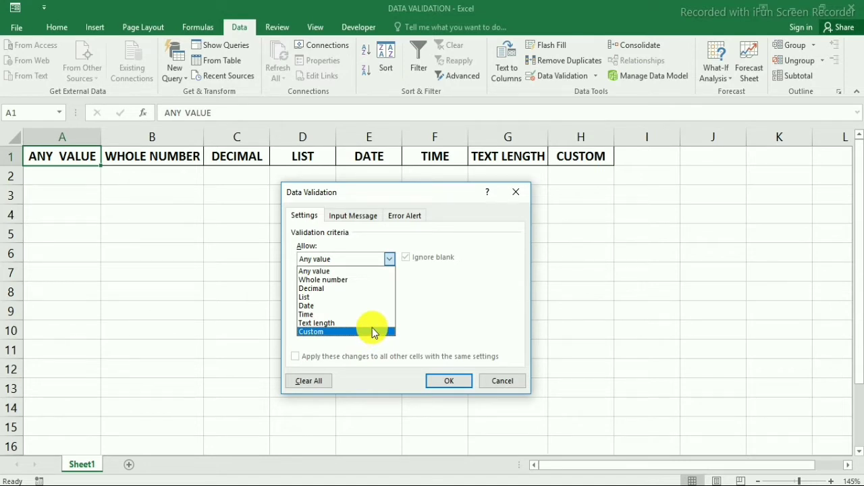
left_click(317, 271)
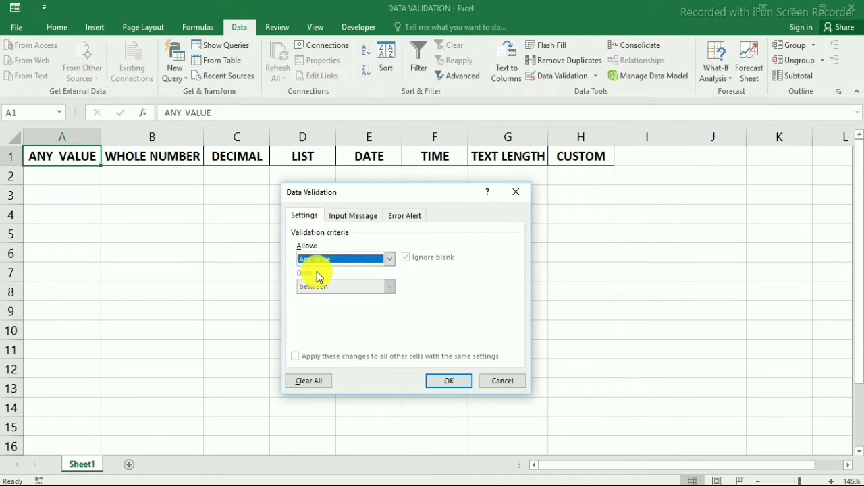
left_click(452, 382)
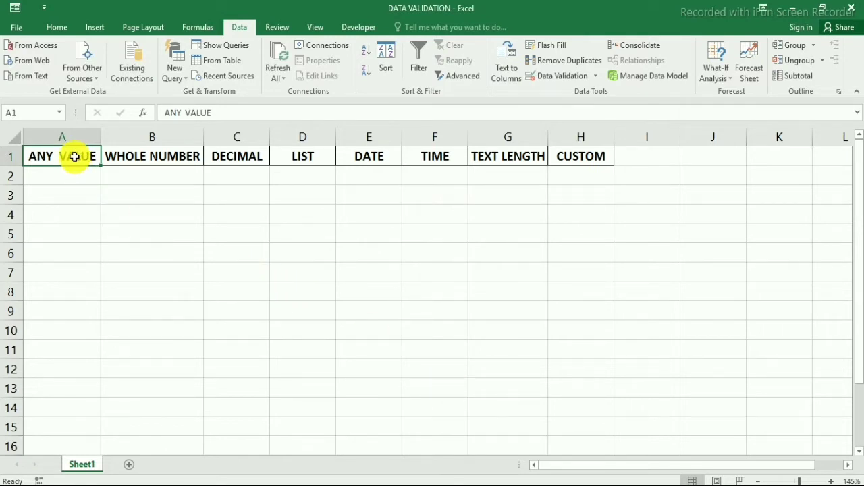
Enter a sample person's name in cell A2.
left_click(78, 180)
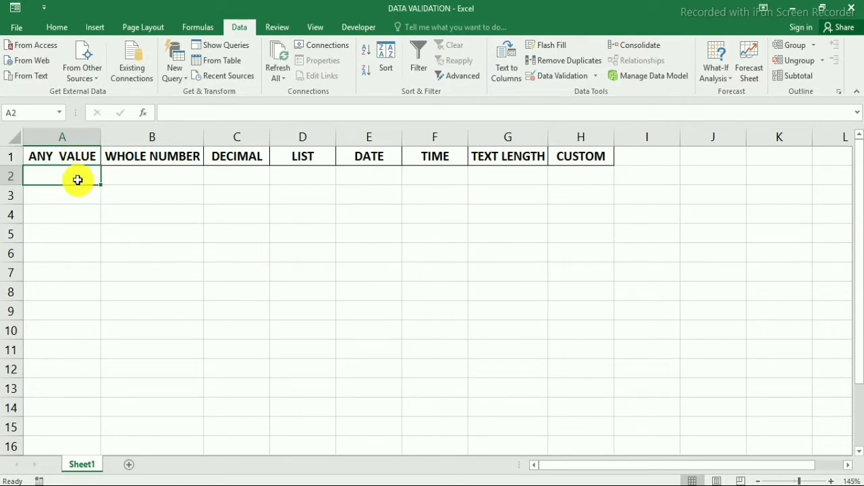
left_click_drag(75, 177, 91, 352)
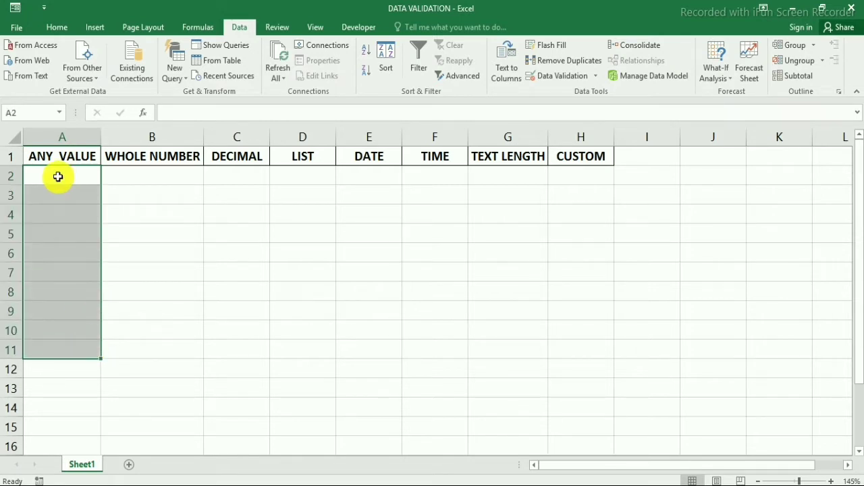
left_click_drag(59, 177, 77, 313)
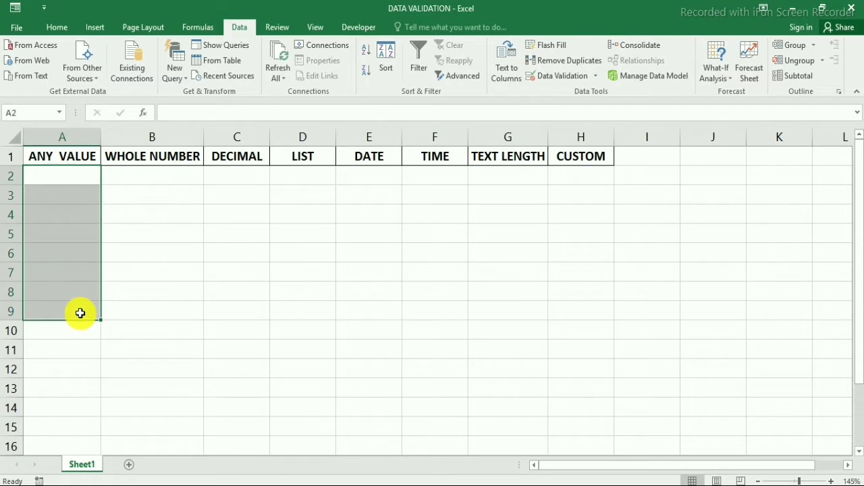
left_click(59, 177)
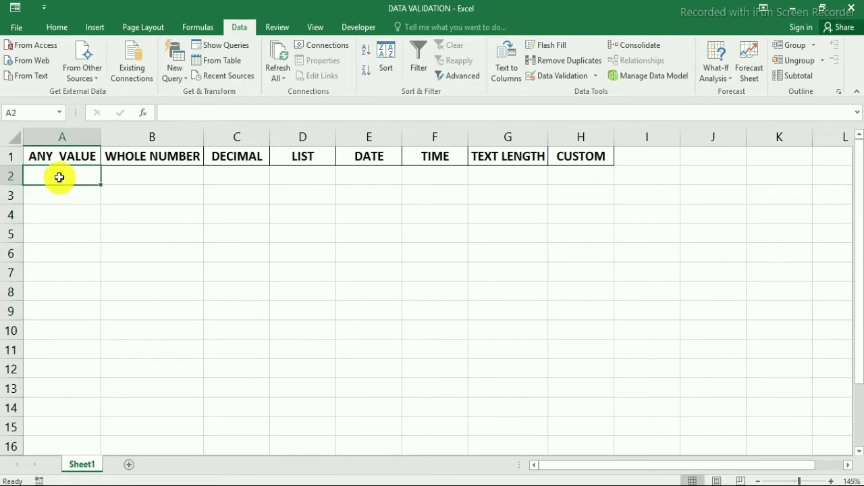
type("suraj")
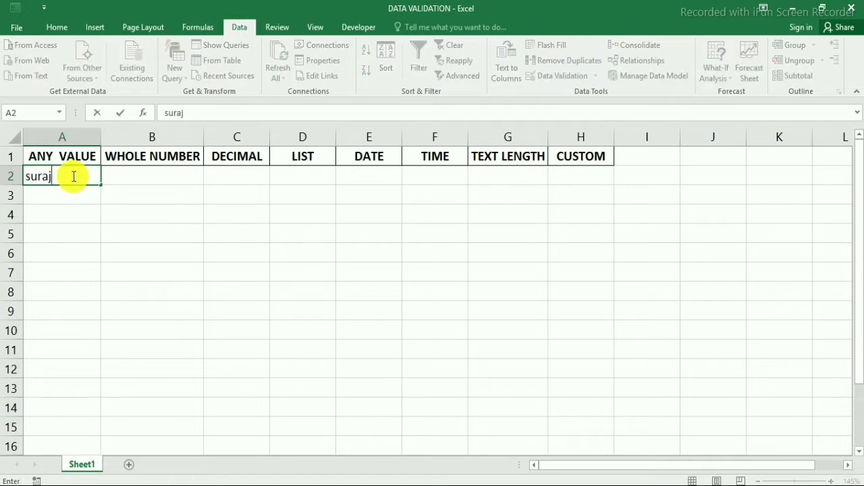
key("Tab")
Enter 123456789 in A3, then select B2 under WHOLE NUMBER.
key("Return")
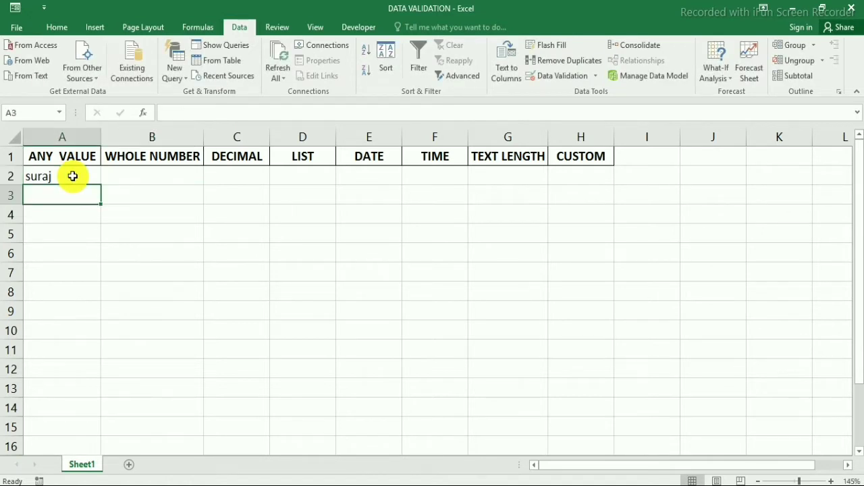
type("12")
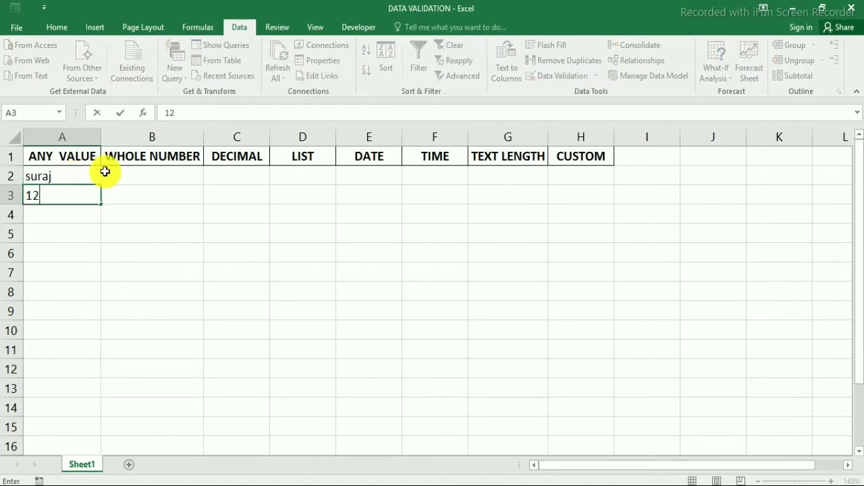
type("3456789")
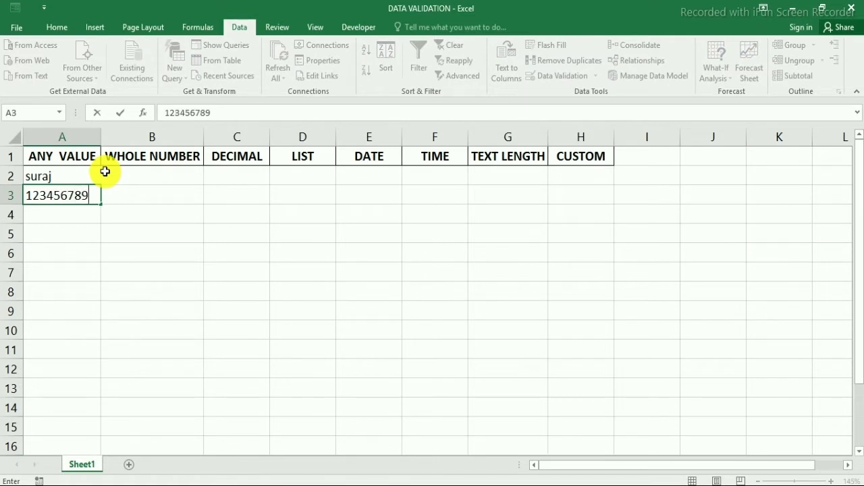
left_click(52, 215)
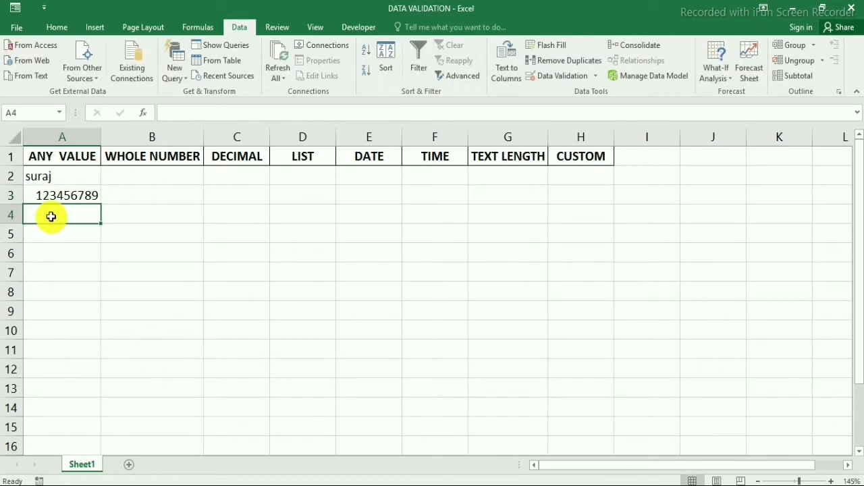
left_click(138, 155)
left_click(177, 176)
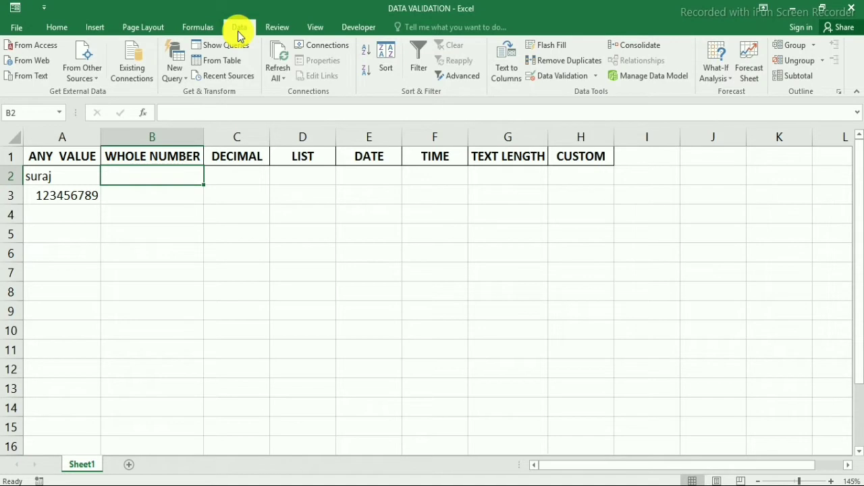
In B2's Data Validation, set Allow to Whole number with Data between.
left_click(599, 78)
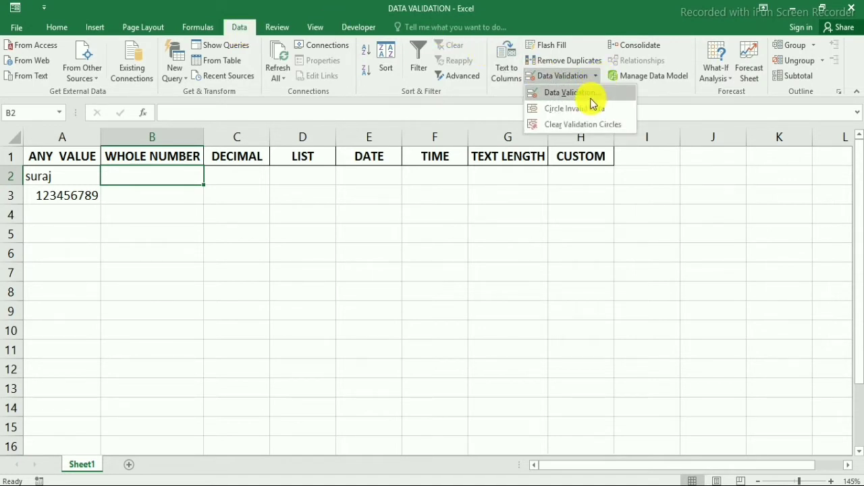
left_click(570, 92)
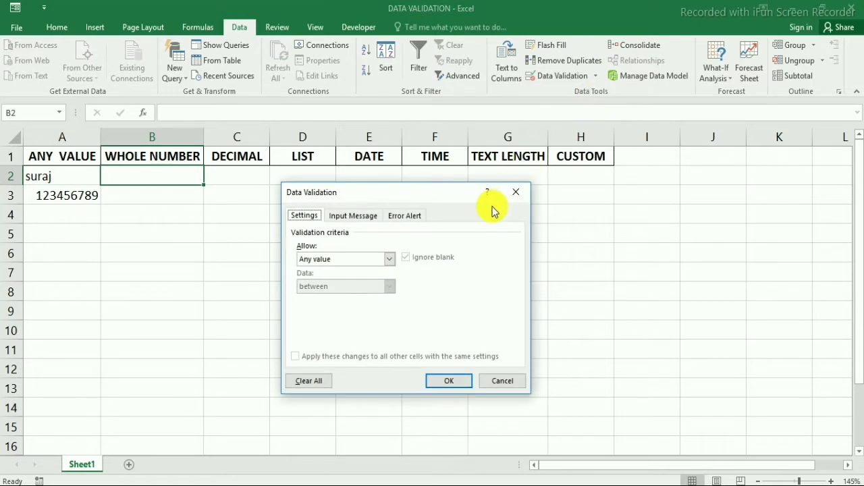
left_click(389, 259)
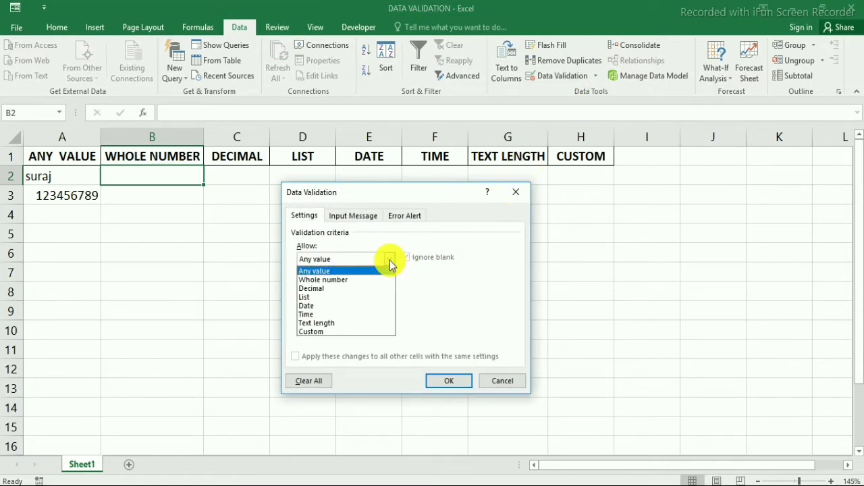
left_click(368, 280)
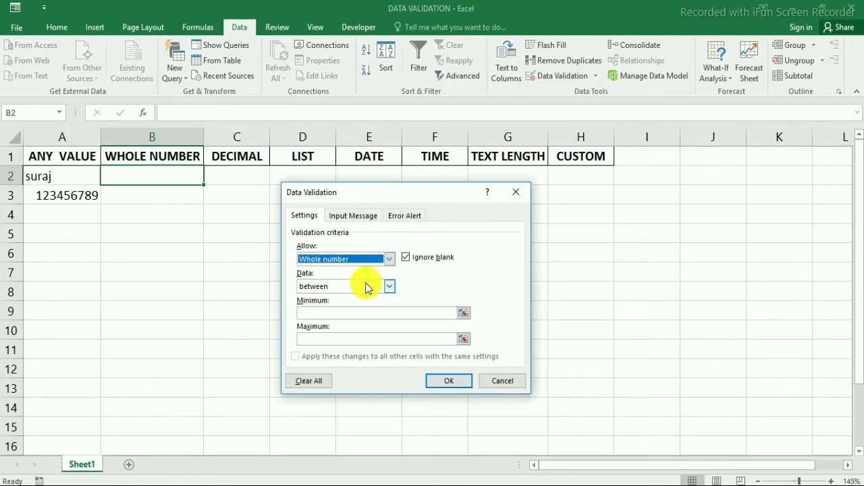
left_click(316, 291)
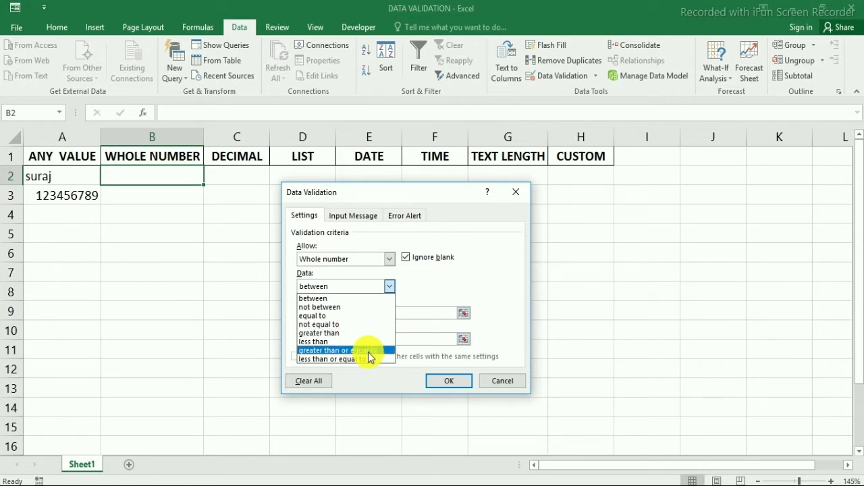
left_click(339, 299)
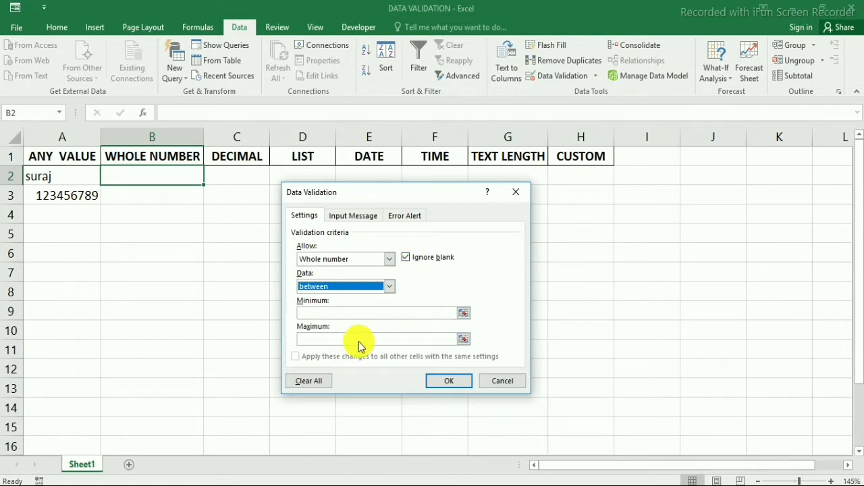
Set B2's whole-number limits to minimum 0 and maximum 20, then recheck them.
left_click(353, 312)
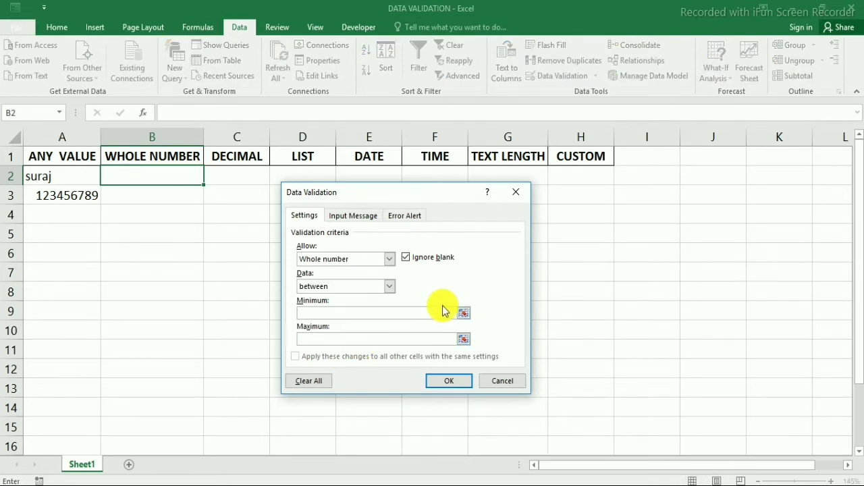
type("0")
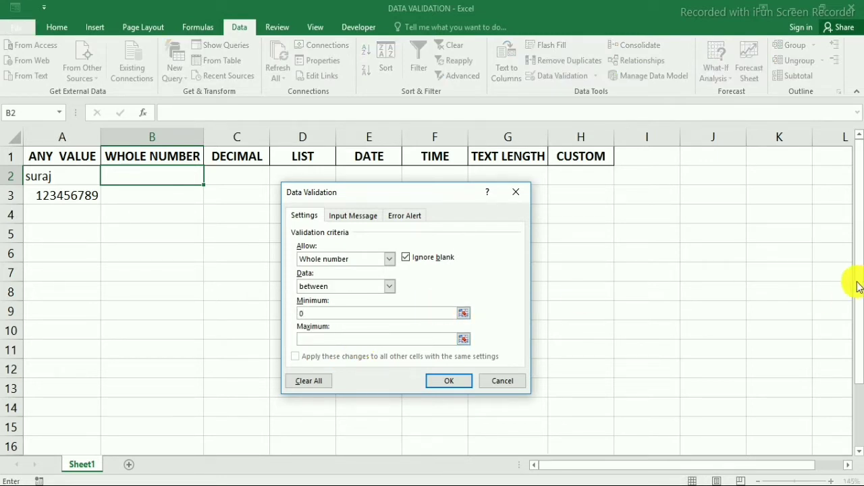
left_click(324, 339)
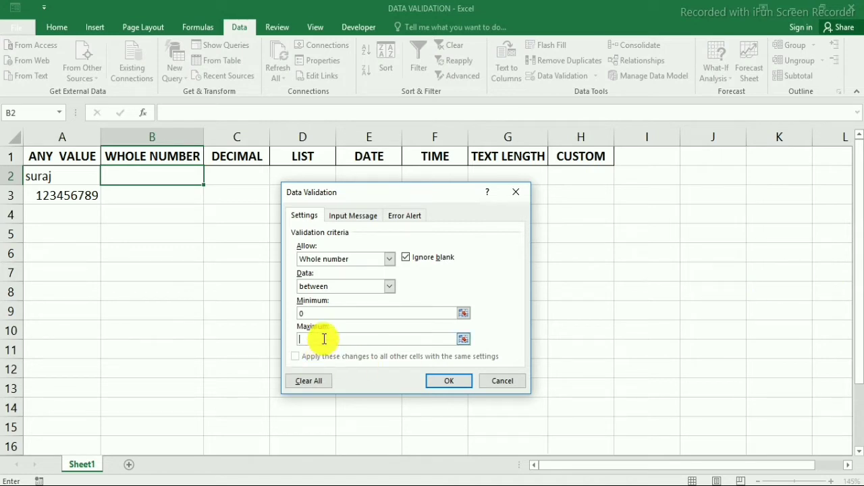
type("20")
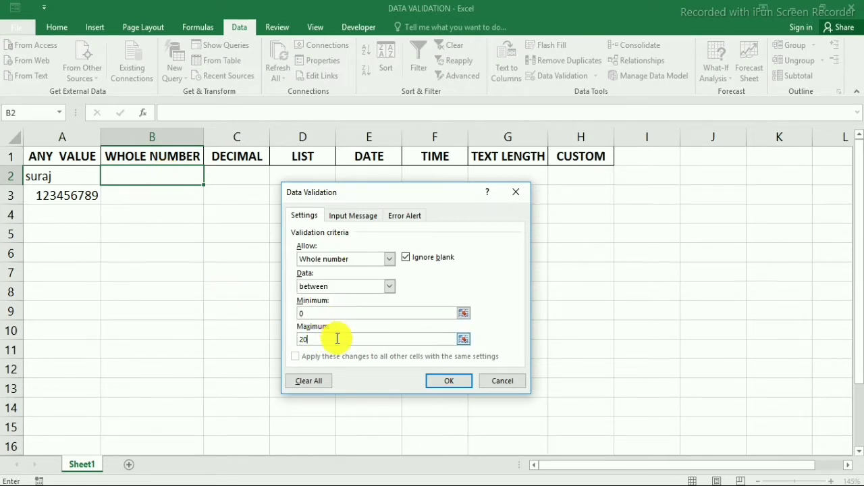
left_click(451, 383)
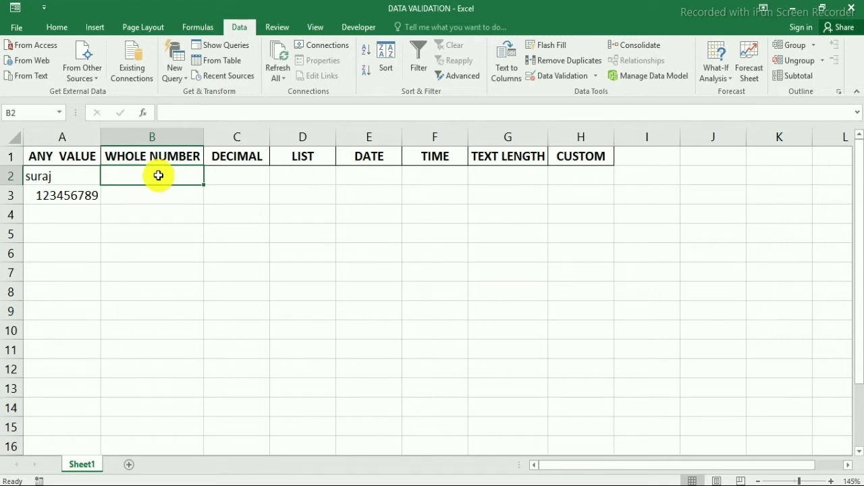
left_click(548, 77)
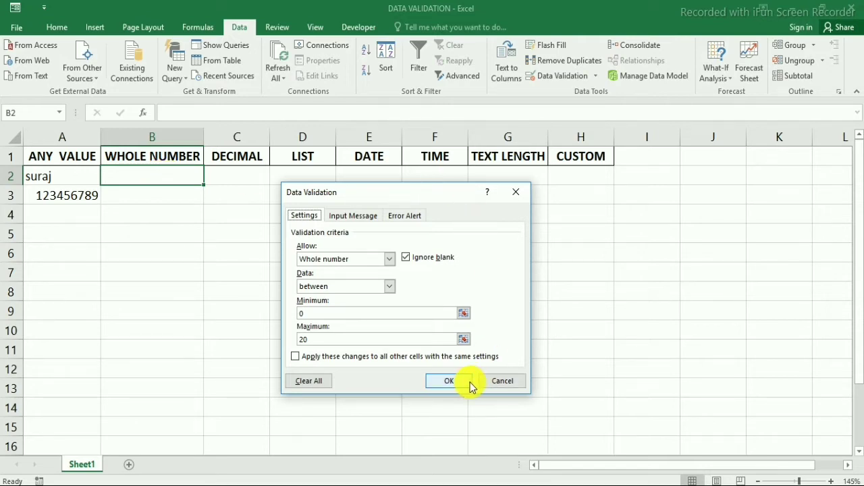
left_click(449, 381)
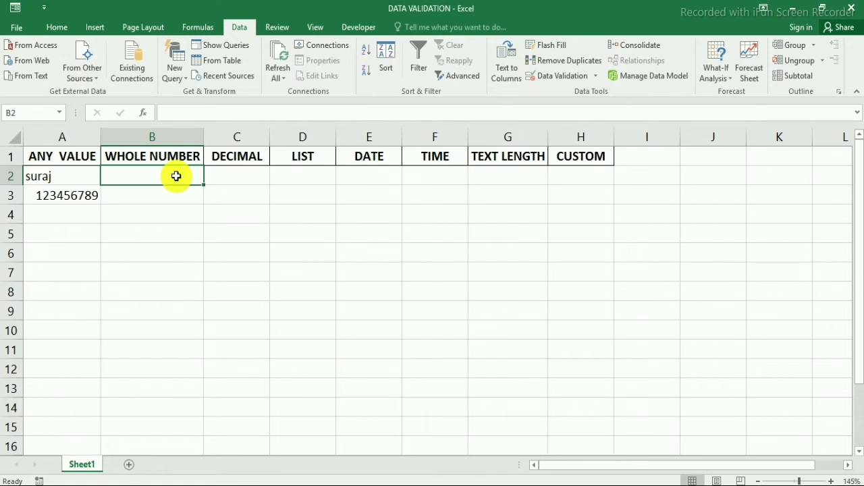
Test B2 with the accepted values 0 and then 2.
type("0")
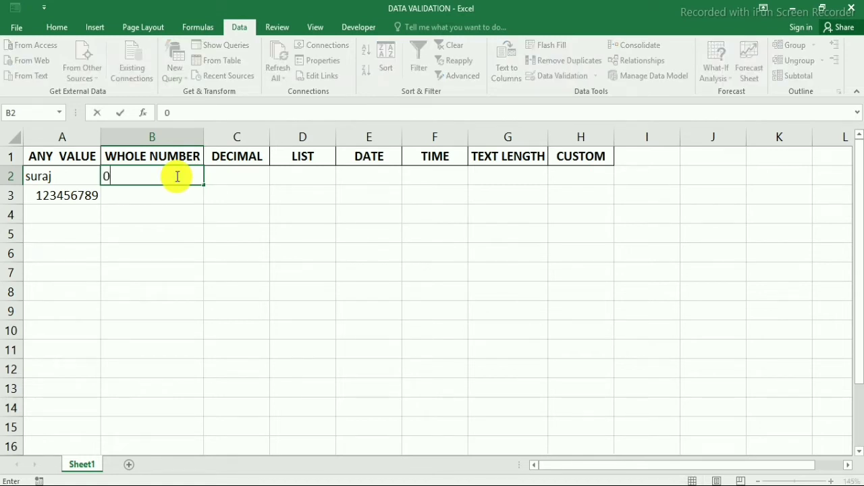
key("Tab")
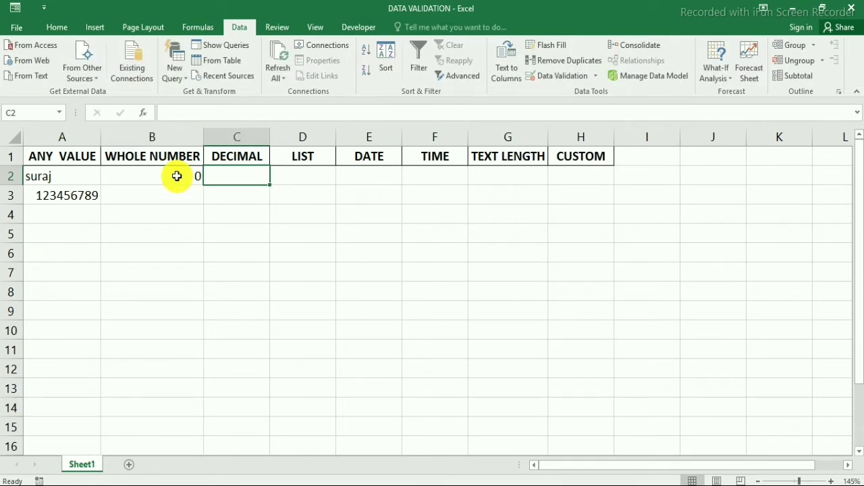
left_click(177, 176)
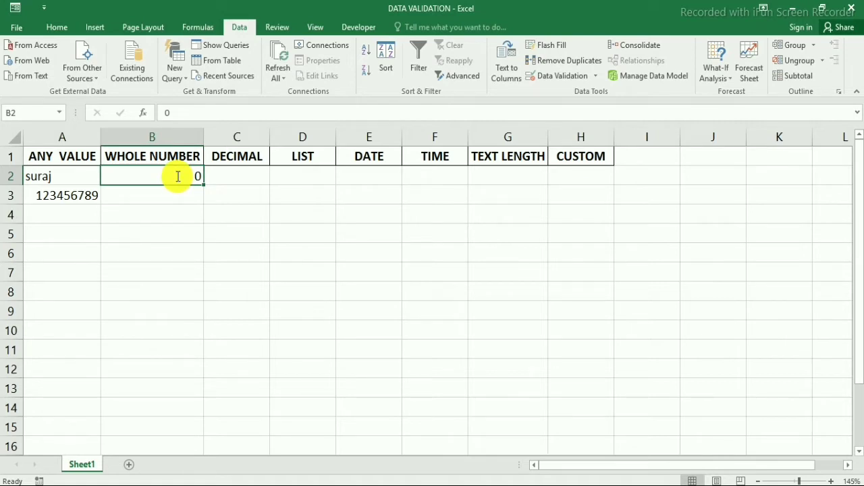
type("2")
key("Tab")
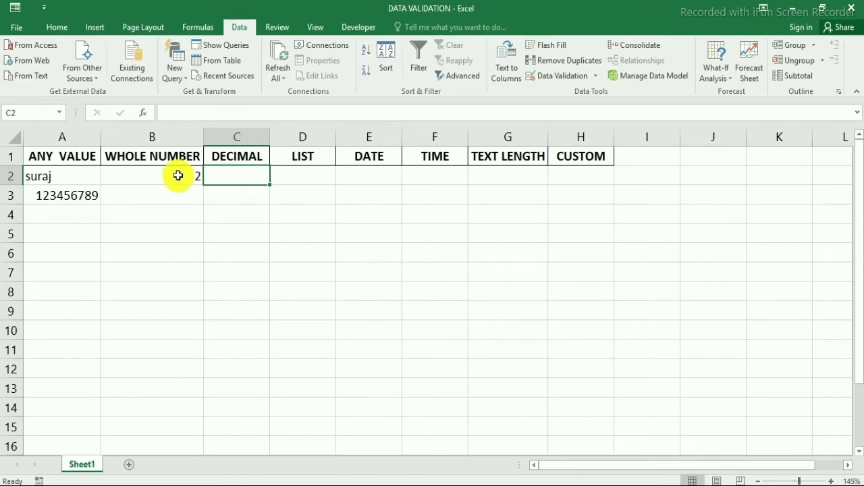
Try 21 in B2, cancel the rejection, and enter 19 instead.
left_click(178, 176)
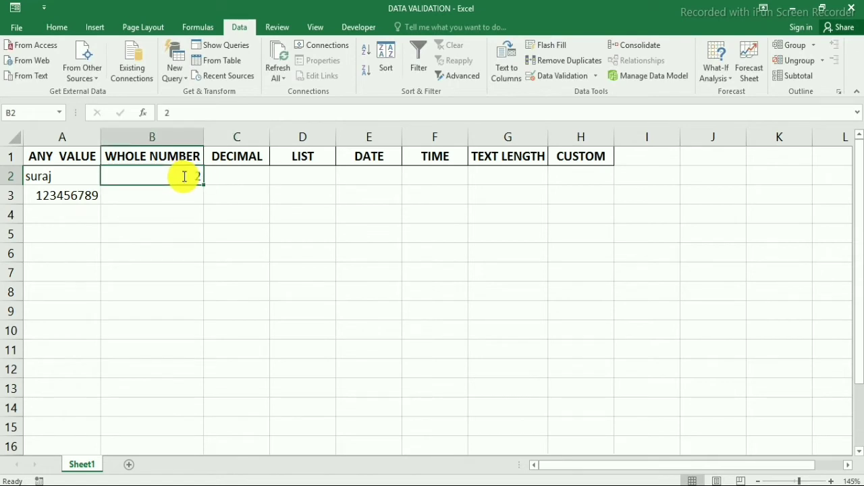
double_click(183, 177)
type("1")
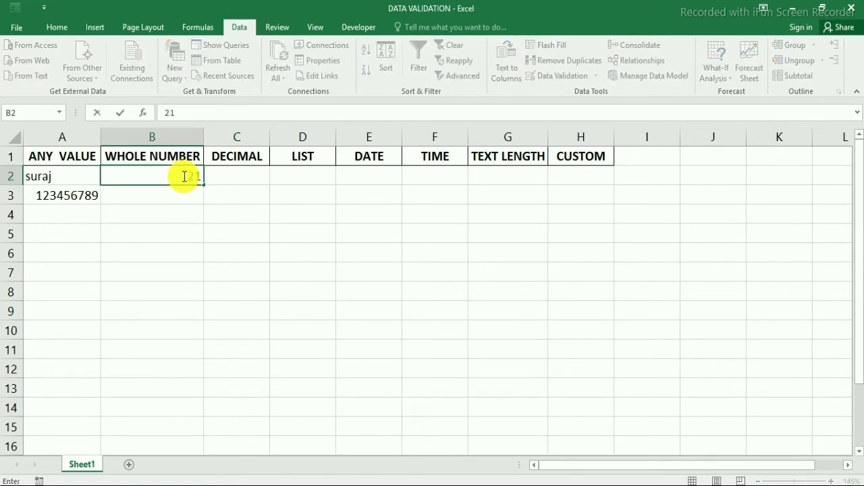
key("Return")
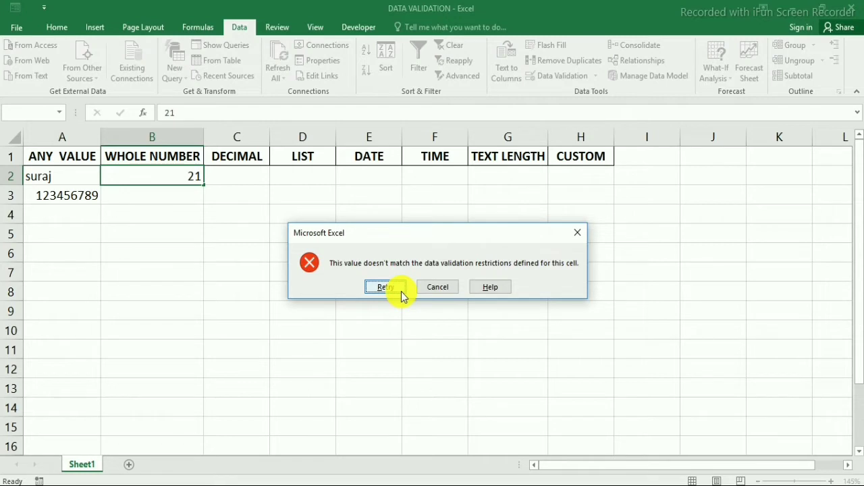
left_click(443, 287)
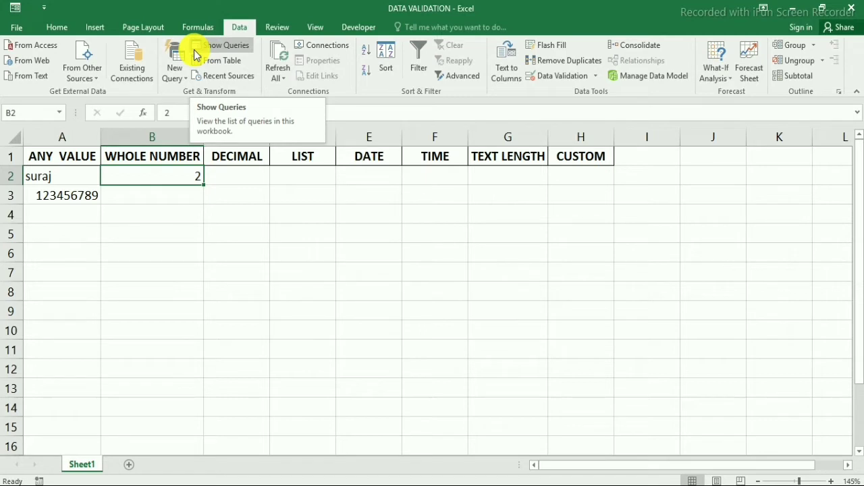
type("19")
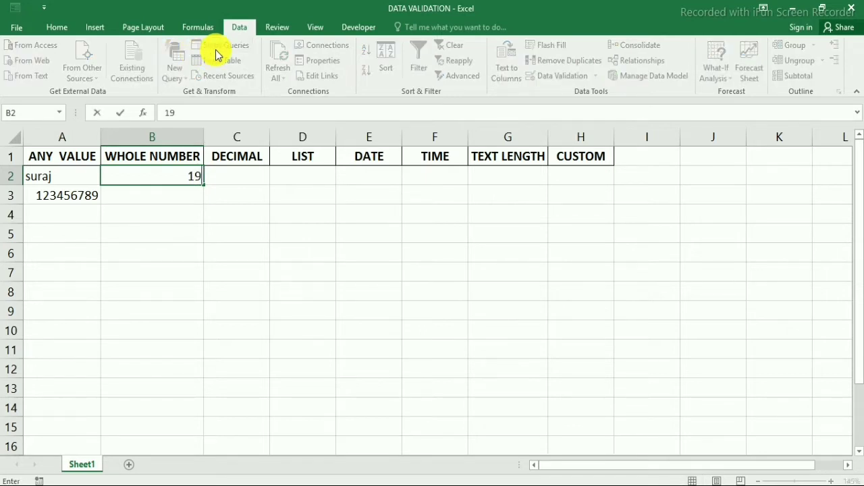
key("Tab")
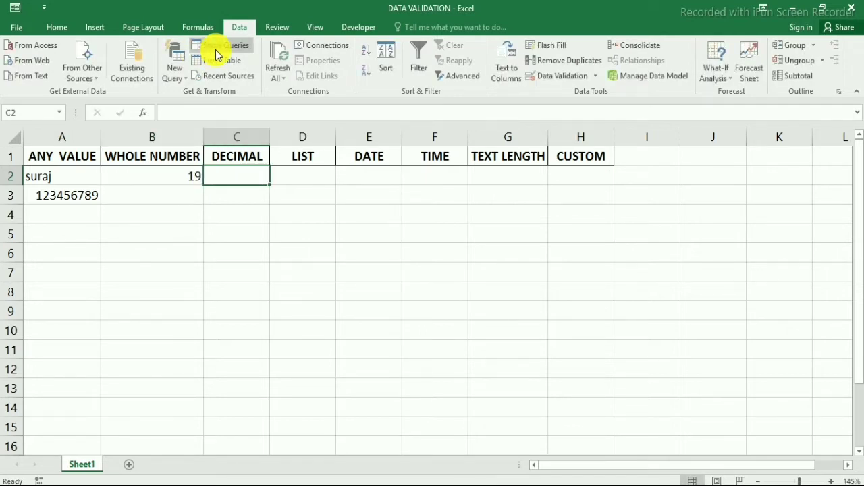
Open Data Validation for C2 and set Allow to Decimal with Data between.
left_click(230, 154)
left_click(241, 175)
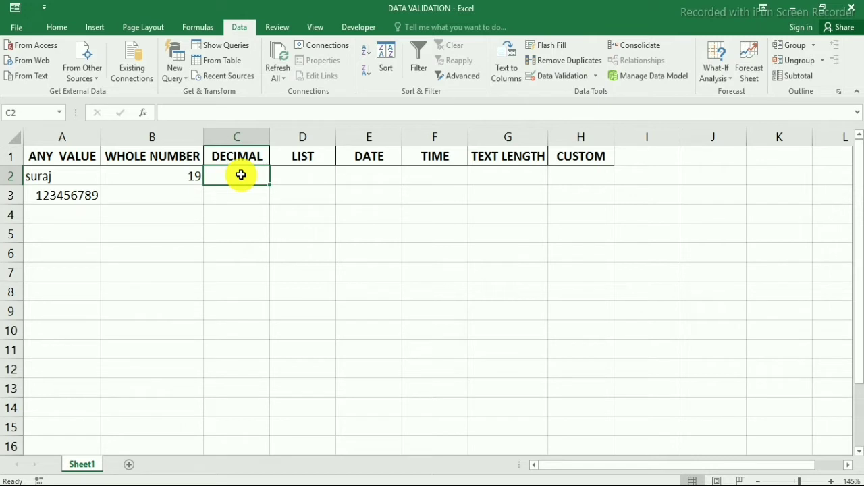
left_click(597, 77)
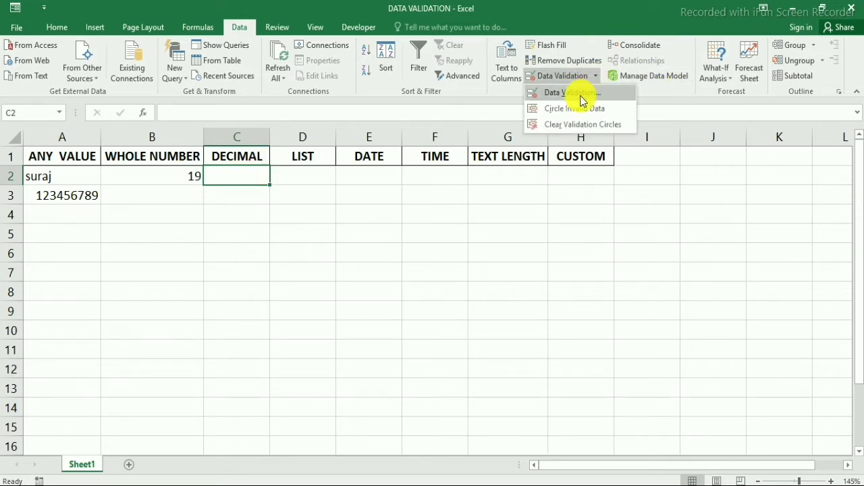
left_click(572, 93)
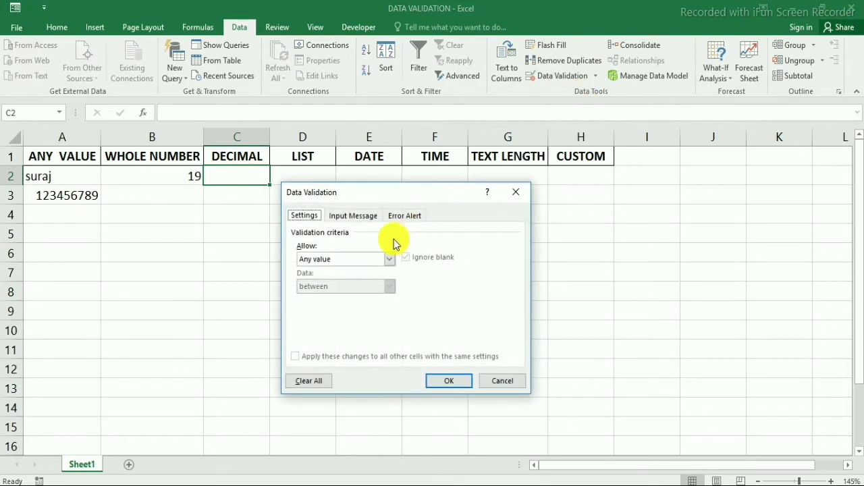
left_click(331, 260)
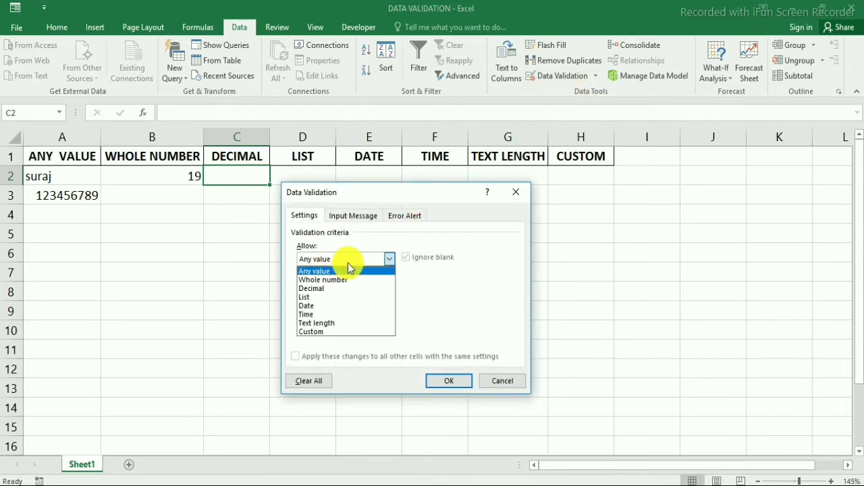
left_click(330, 289)
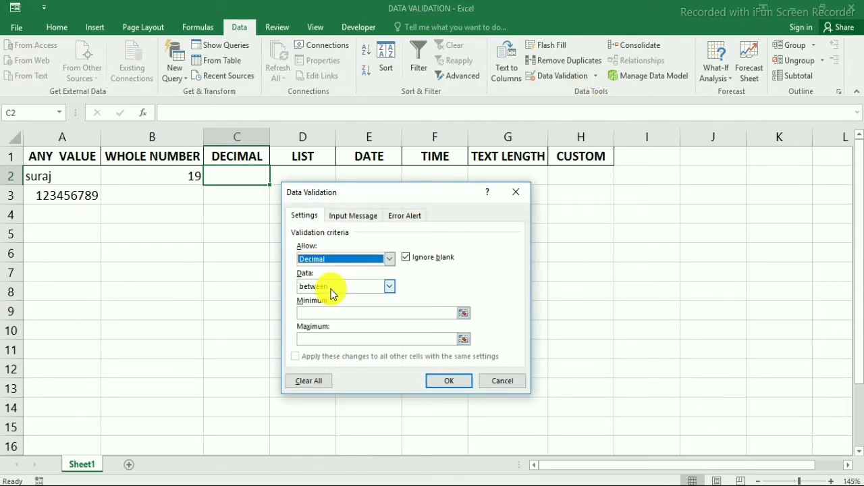
left_click(332, 289)
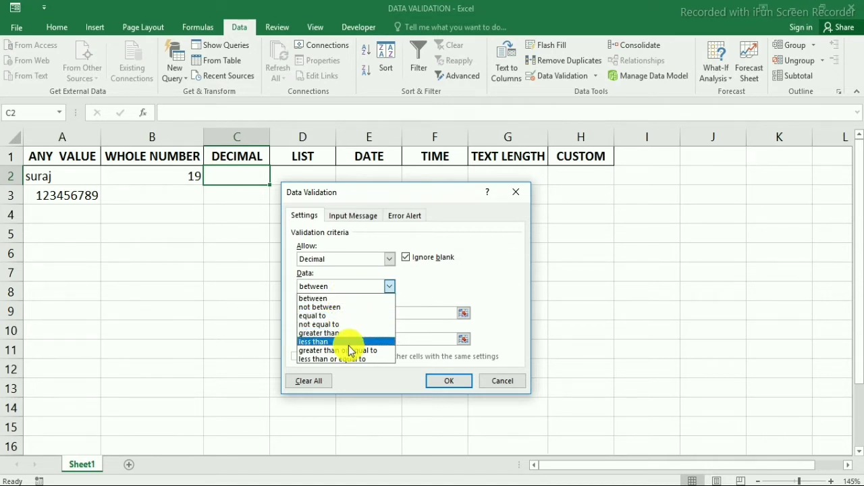
left_click(346, 298)
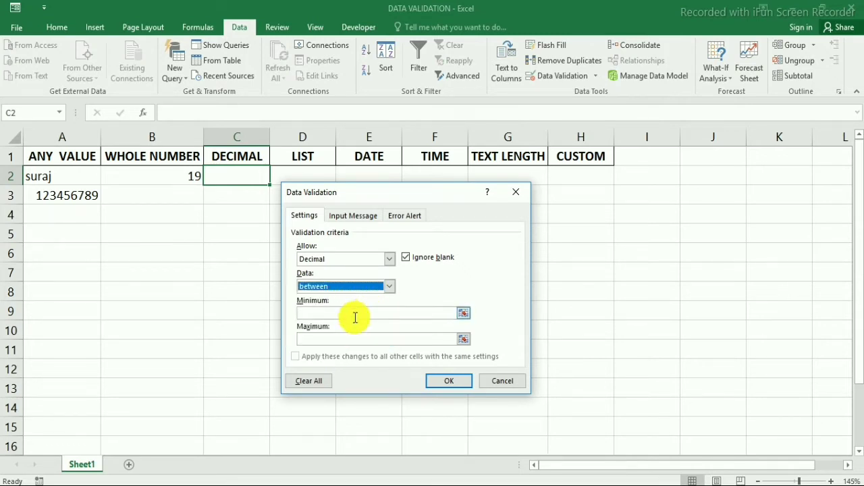
Enter minimum 0.0 and maximum 20.0 for C2's decimal rule.
left_click(339, 314)
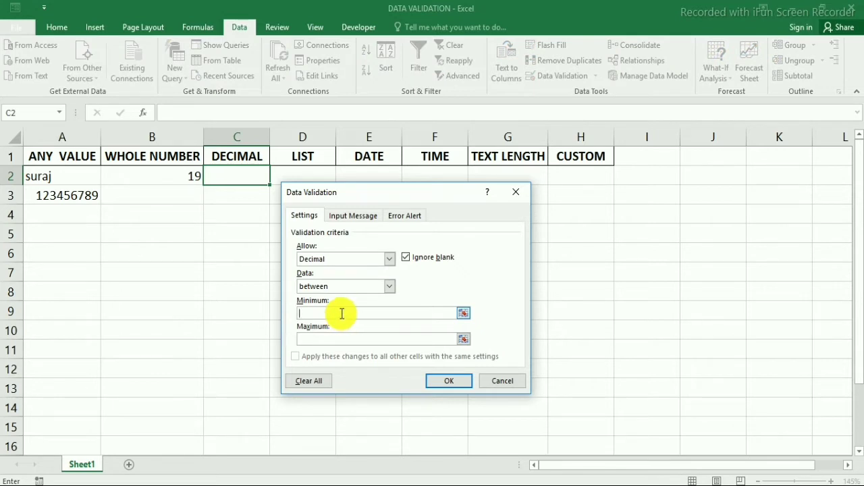
type("0.0")
left_click(336, 339)
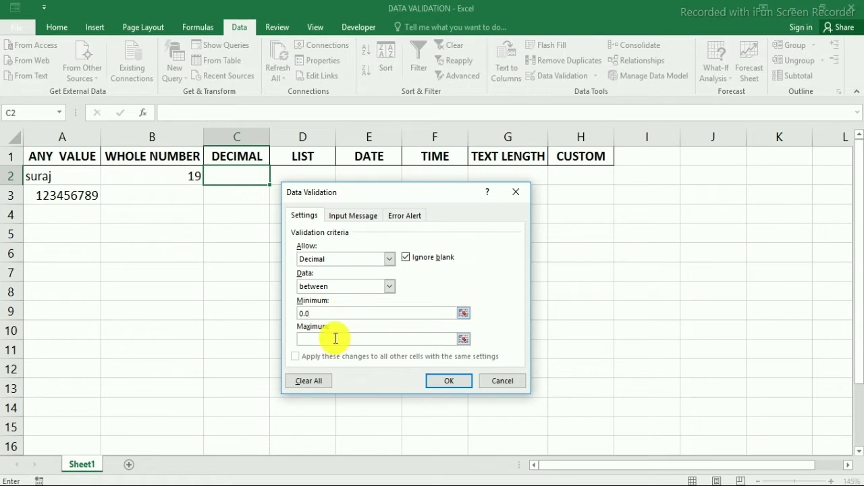
type("20.0")
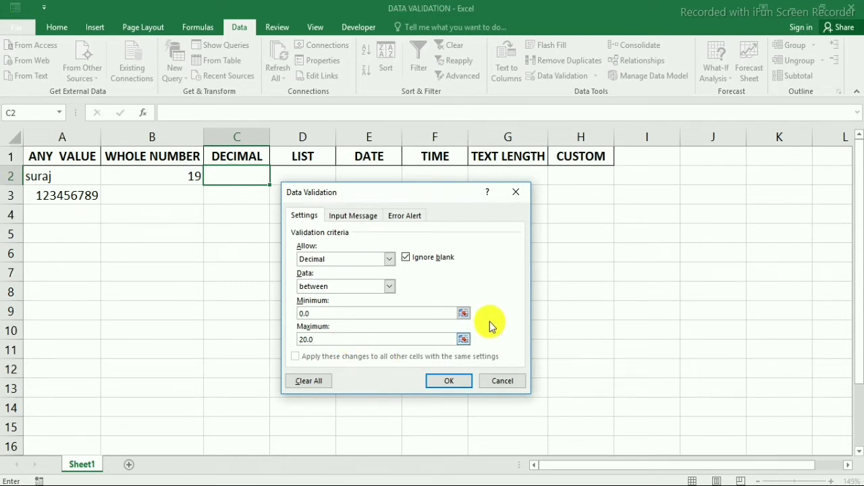
Apply C2's decimal rule and test it with 0.0, 0.5 and 20.0.
left_click(445, 382)
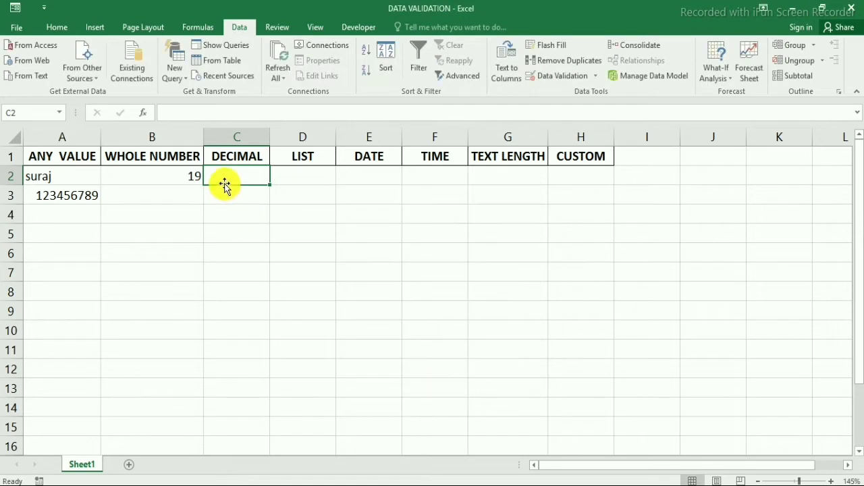
type("0.0")
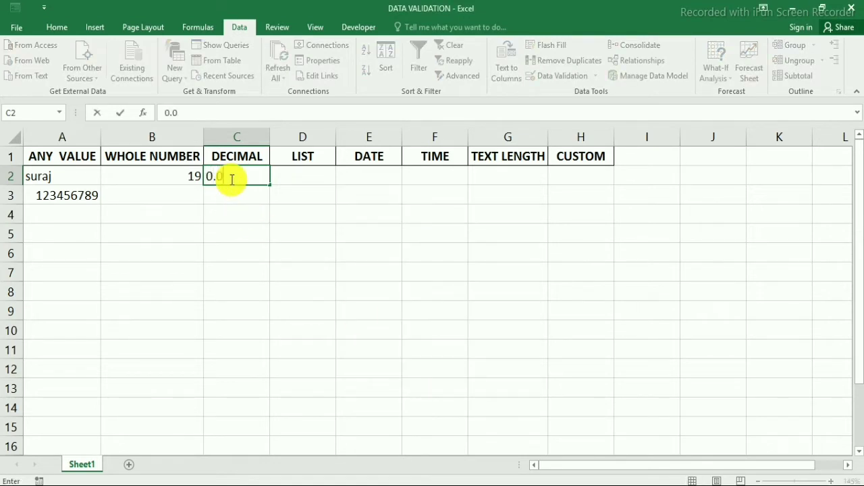
key("Tab")
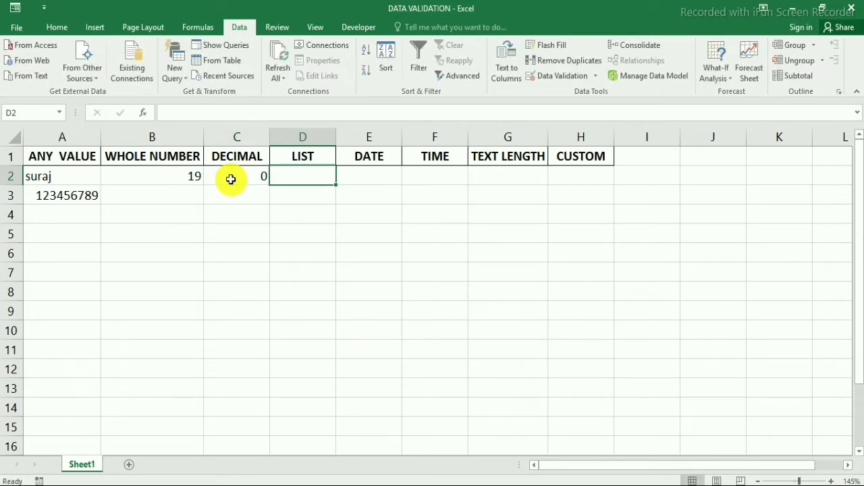
left_click(230, 179)
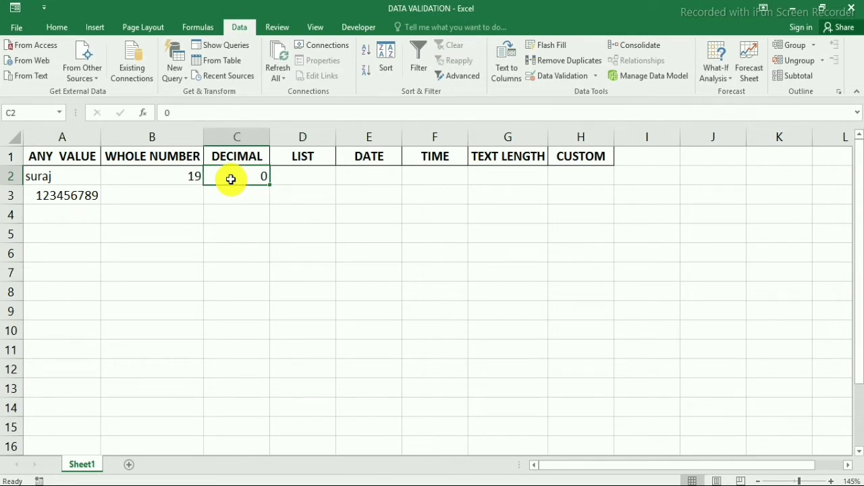
type("0.5")
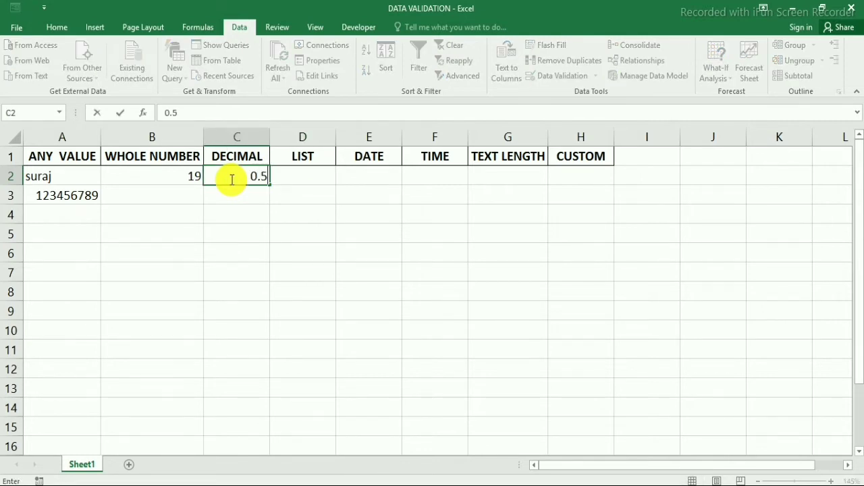
key("Tab")
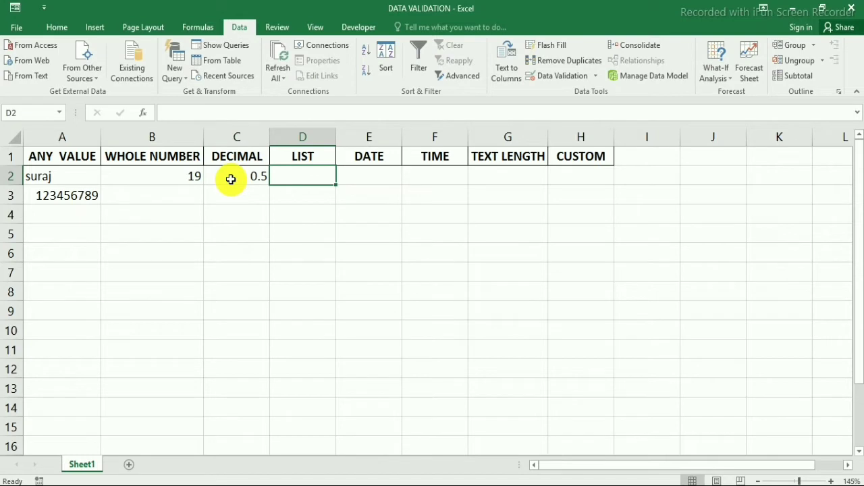
left_click(230, 179)
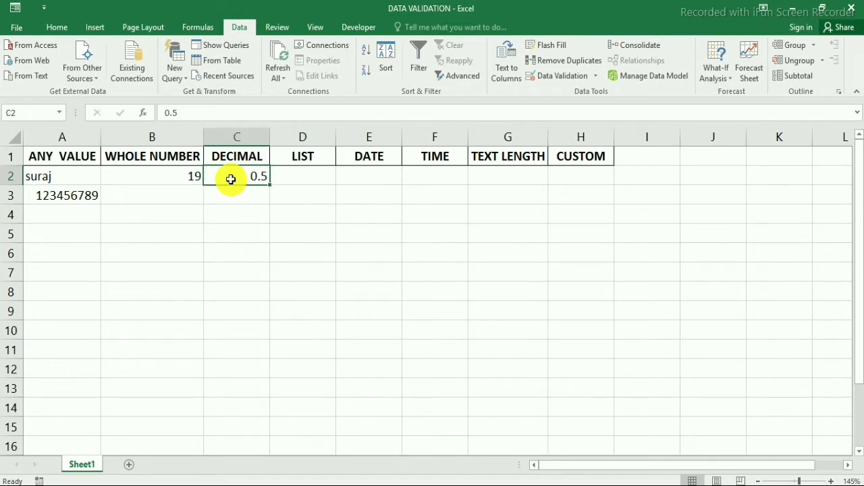
type("20.0")
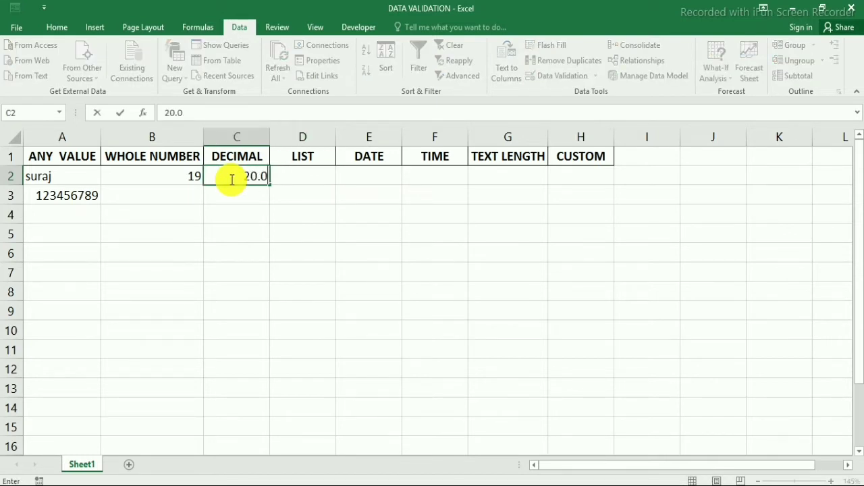
key("Tab")
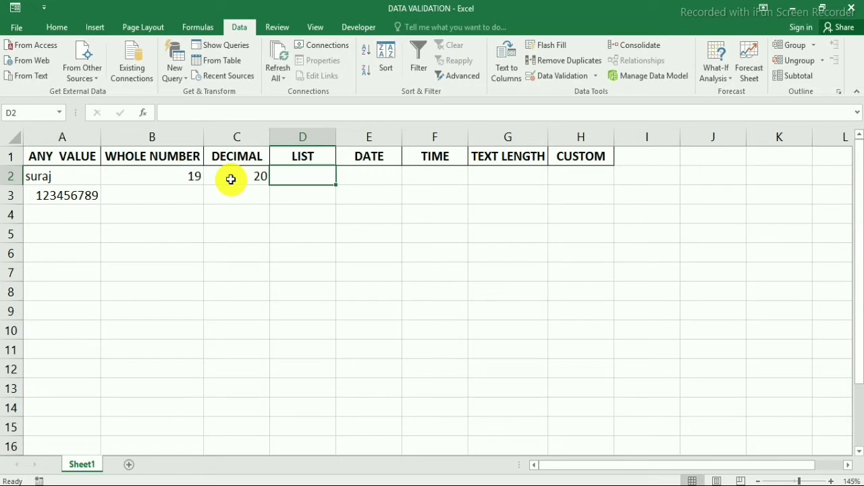
Enter 2.01 in C2, then 21.0 to trigger the validation error.
left_click(231, 178)
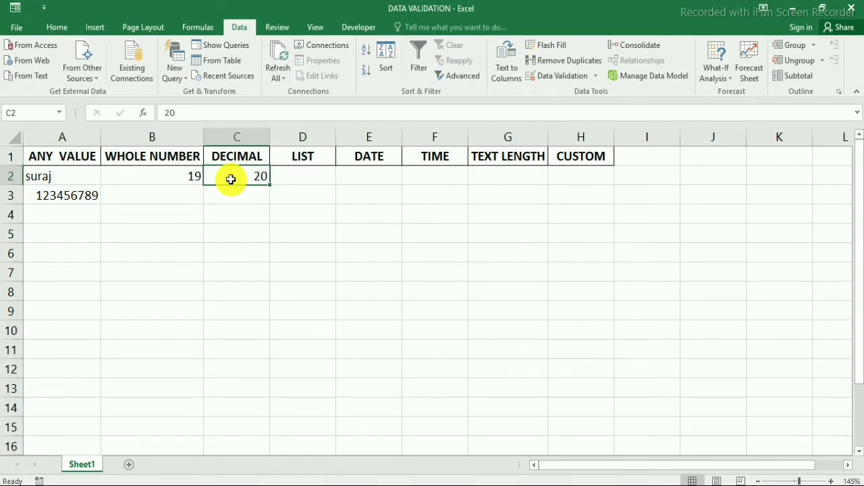
type("02.0")
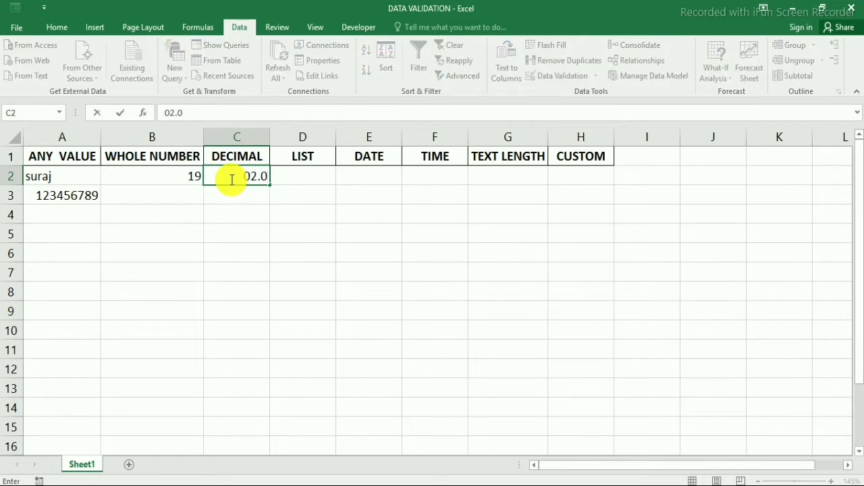
type("1")
key("Return")
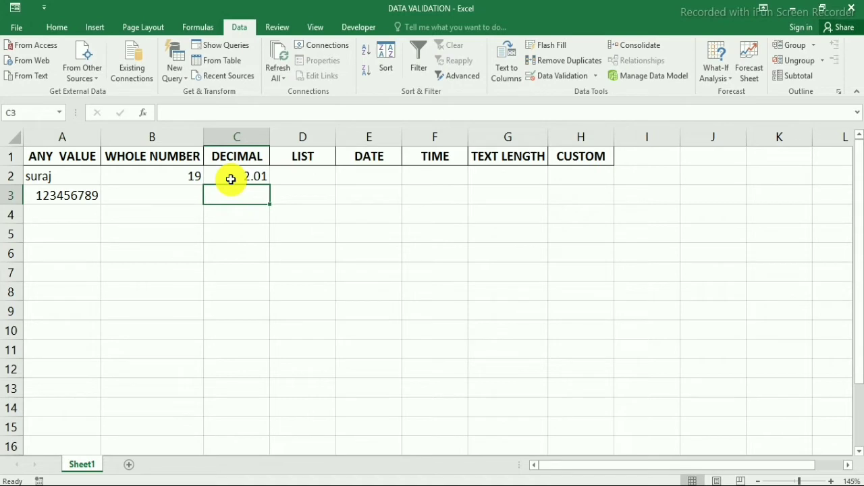
left_click(230, 179)
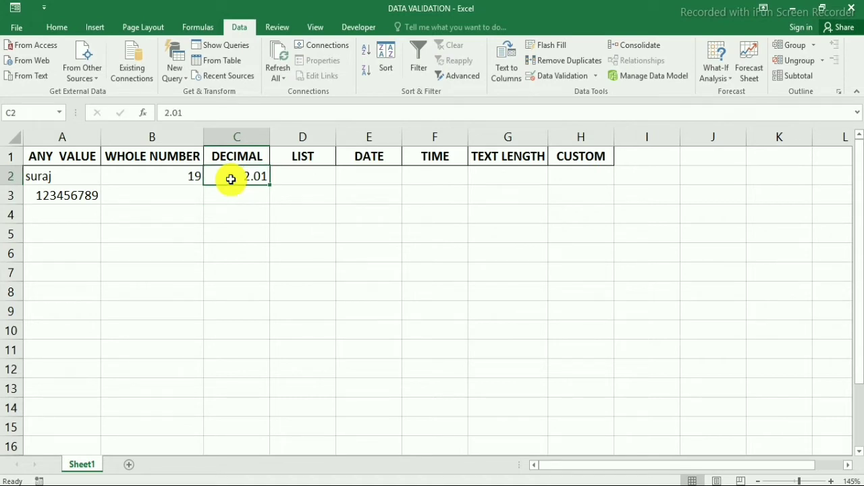
type("21.0")
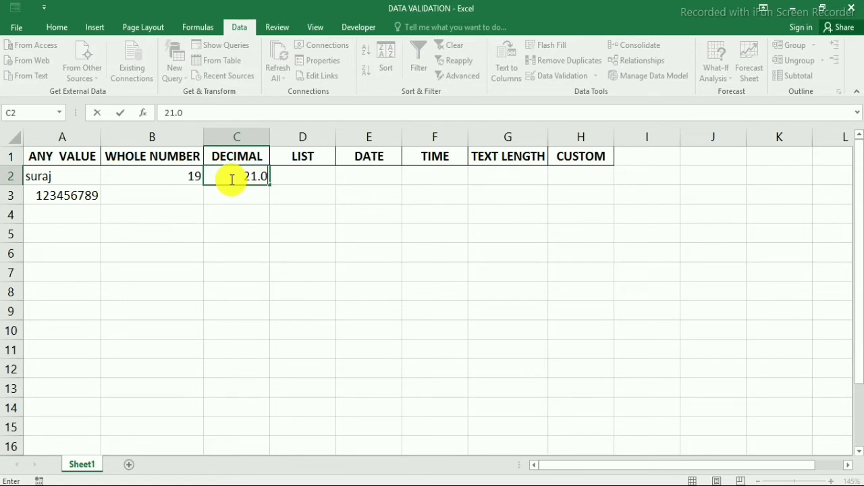
key("Return")
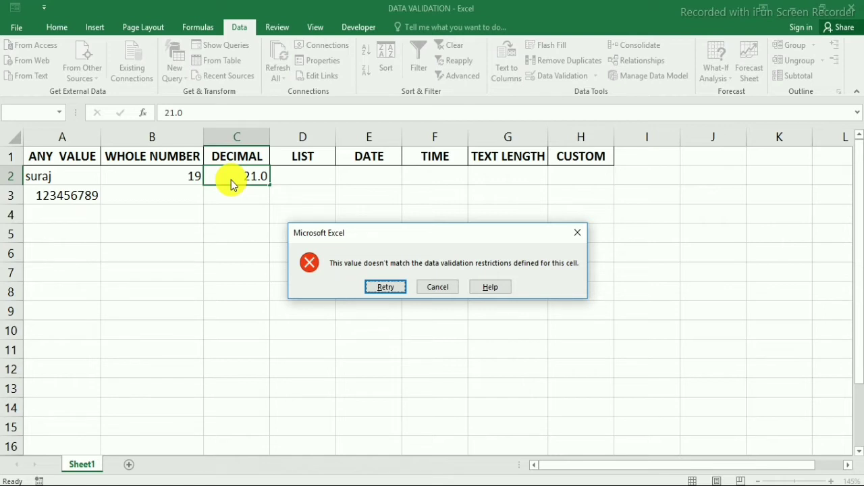
Cancel the 21.0 error, enter 10.01 in C2, and move to D2.
left_click(437, 289)
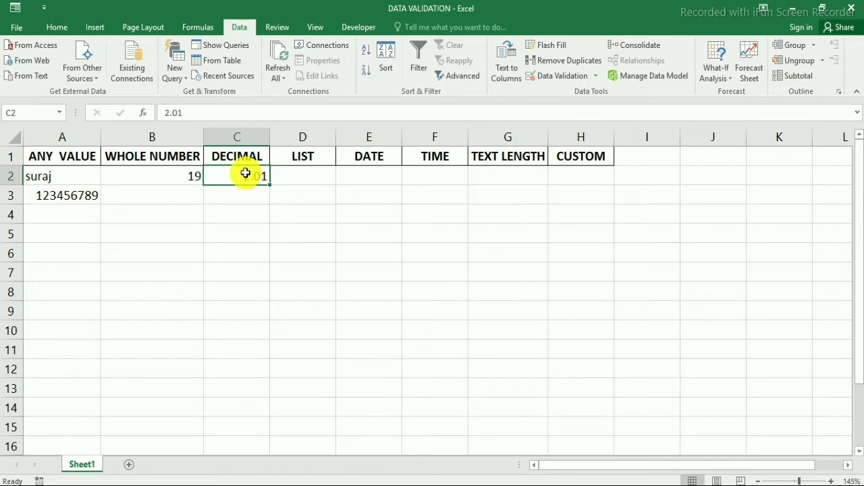
type("10.")
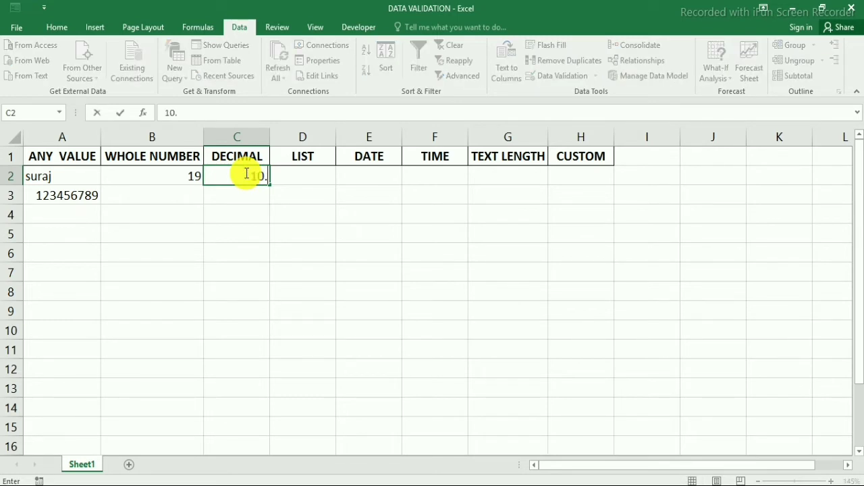
type("01")
key("Return")
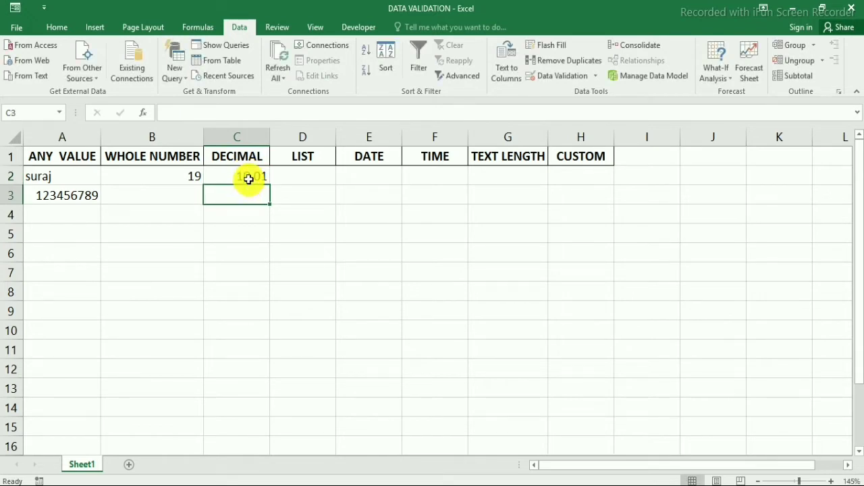
left_click(295, 175)
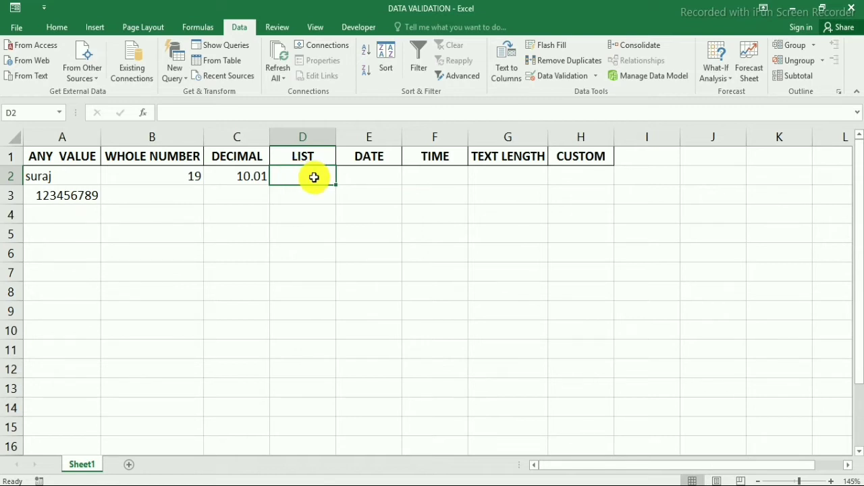
Type MON in J3 and TUE in J4, then fill the series to SUN in J9.
double_click(695, 197)
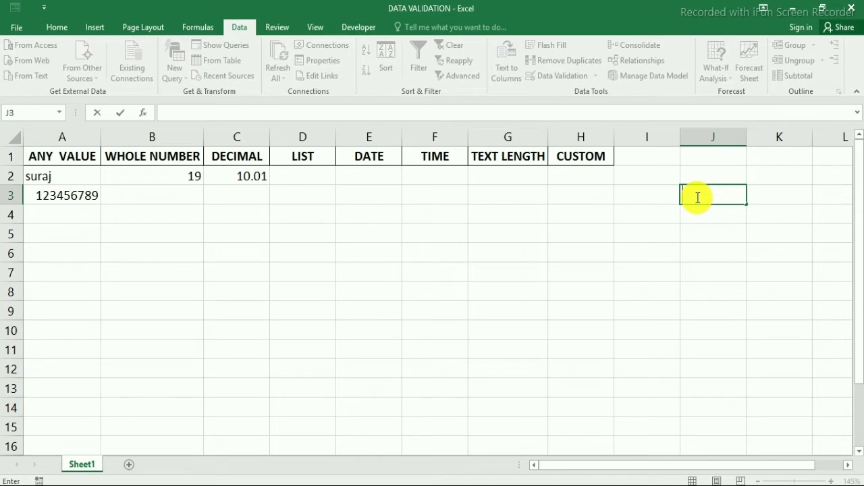
type("MON")
key("Tab")
key("Return")
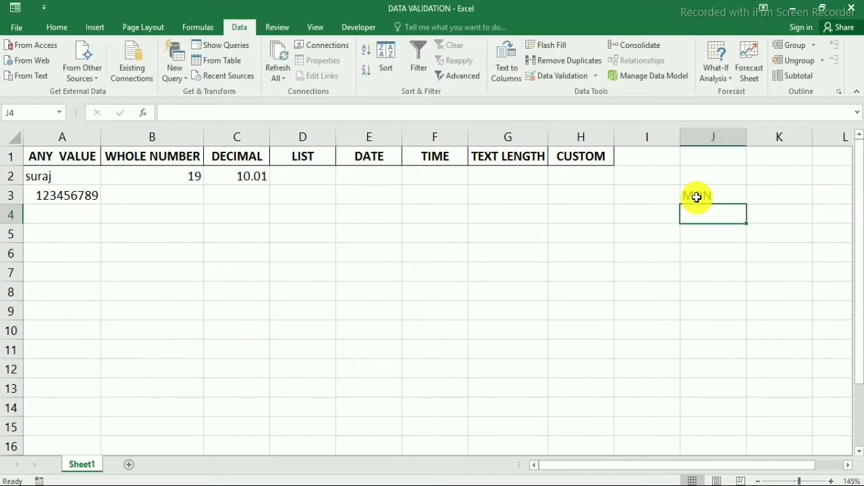
type("TUE")
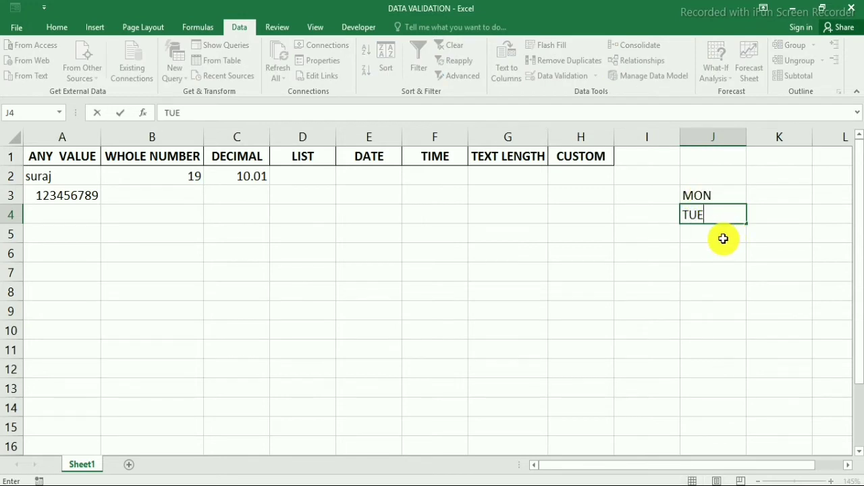
key("Return")
left_click_drag(717, 193, 743, 314)
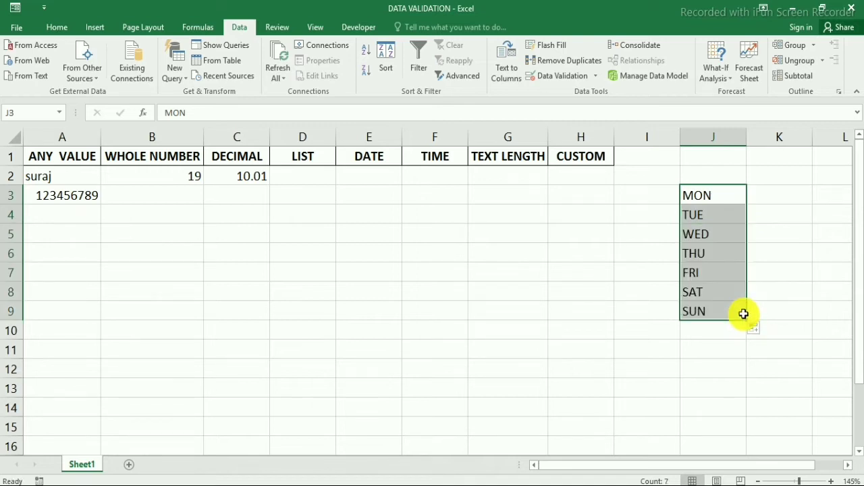
Give D2 a List validation rule whose source is the weekday cells =$J$3:$J$9.
left_click(330, 178)
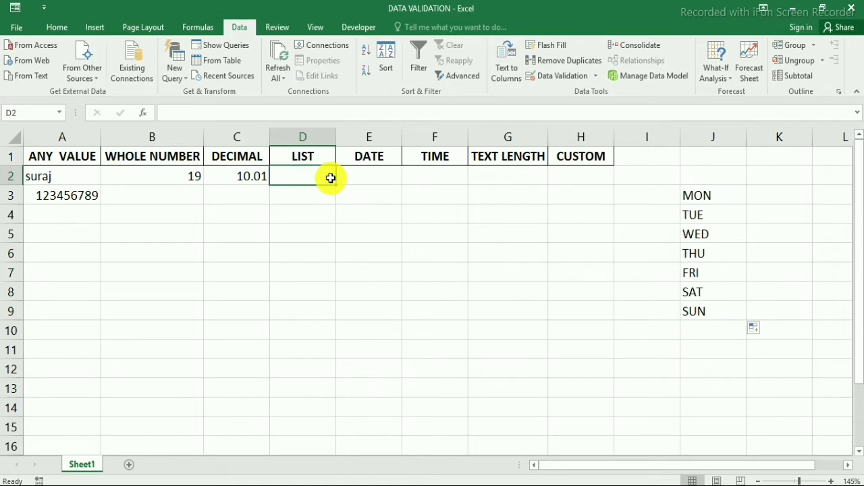
left_click(595, 77)
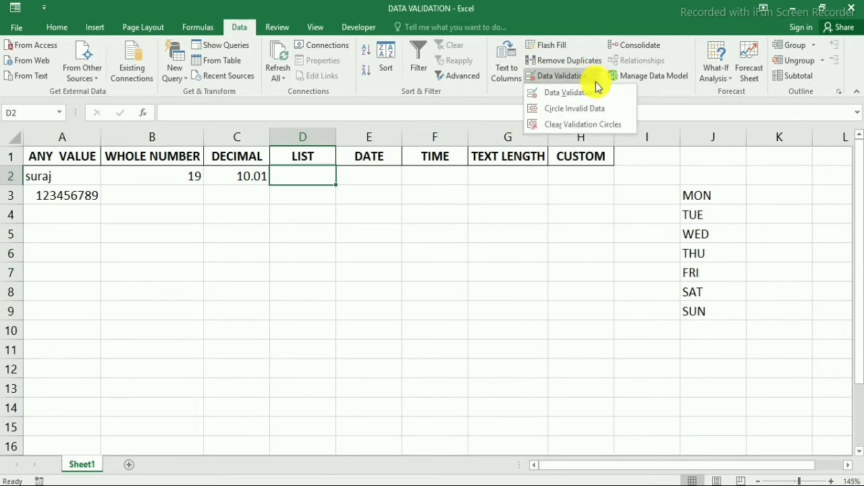
left_click(594, 94)
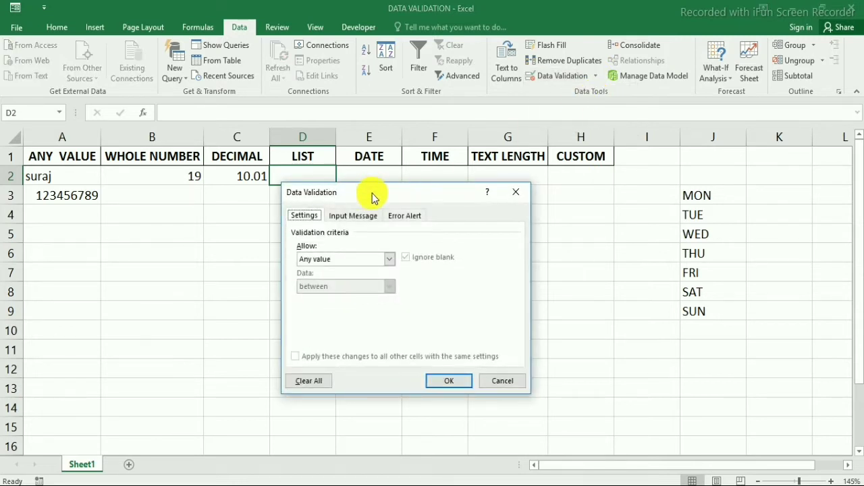
left_click_drag(373, 197, 473, 78)
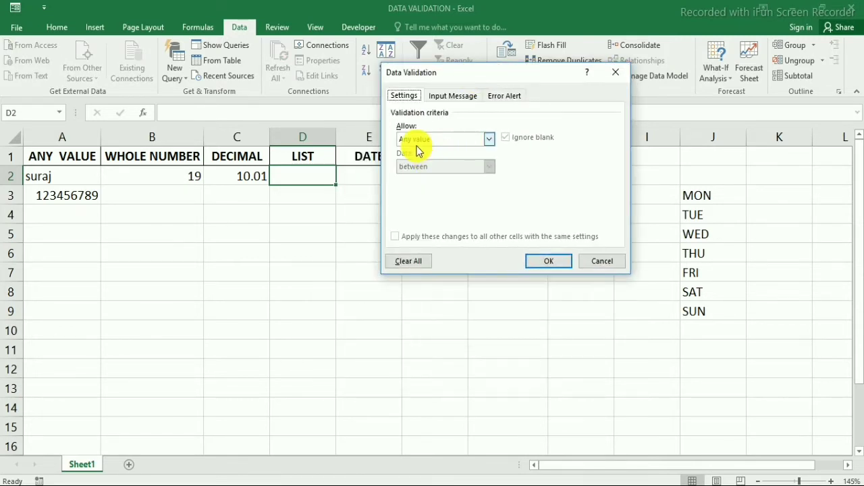
left_click(417, 140)
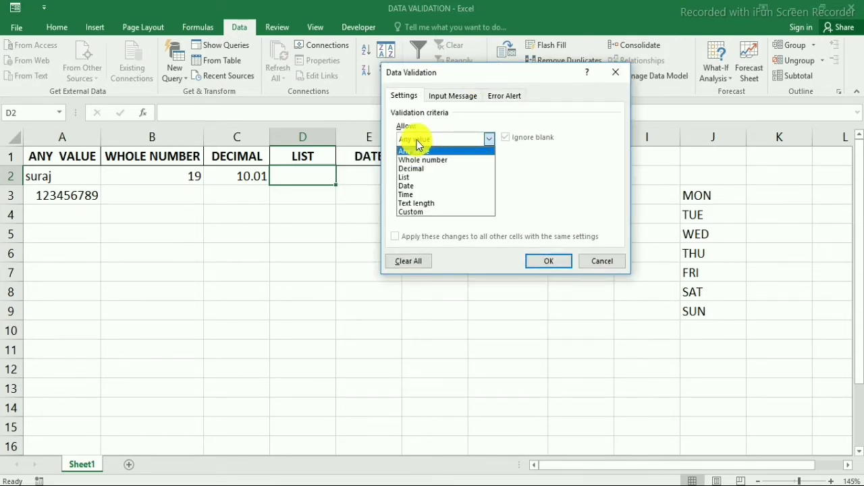
left_click(417, 177)
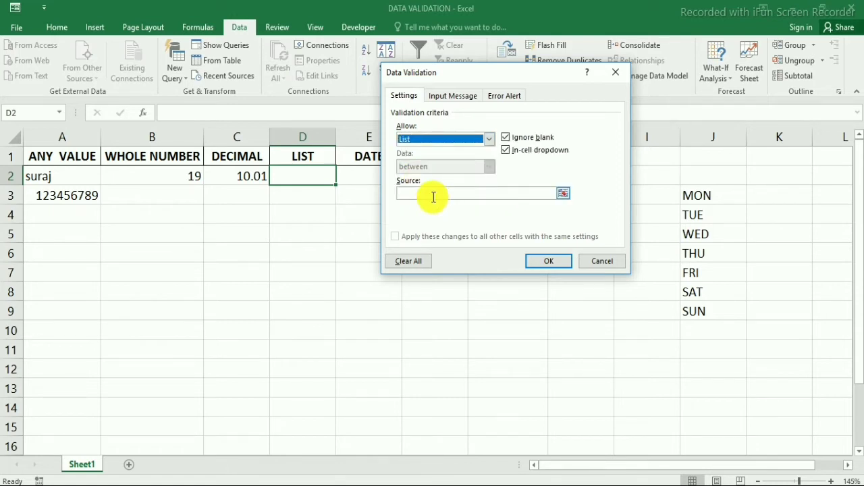
left_click(409, 193)
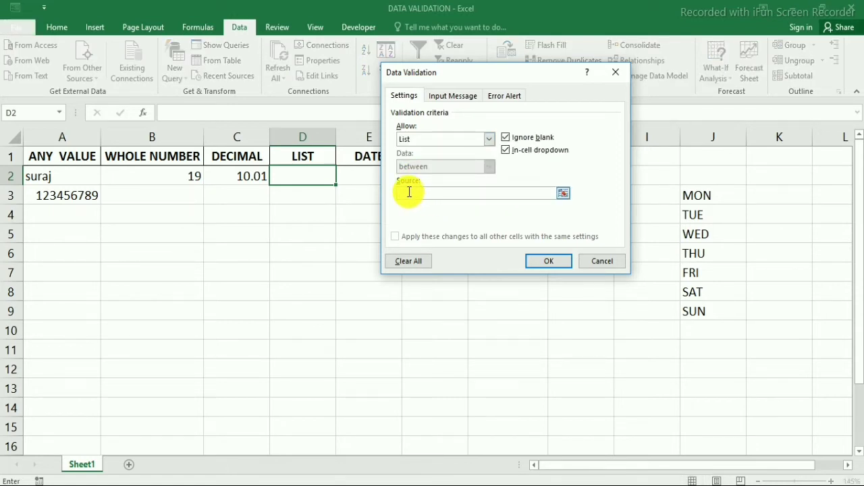
left_click(565, 194)
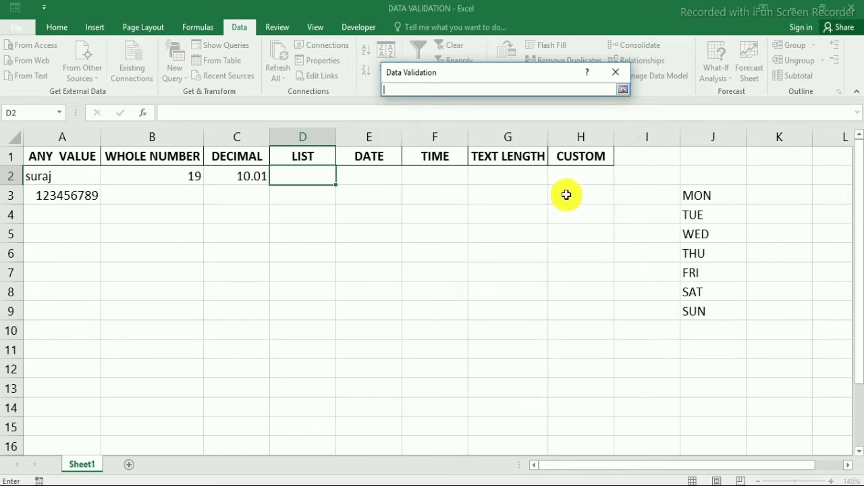
left_click_drag(707, 194, 709, 309)
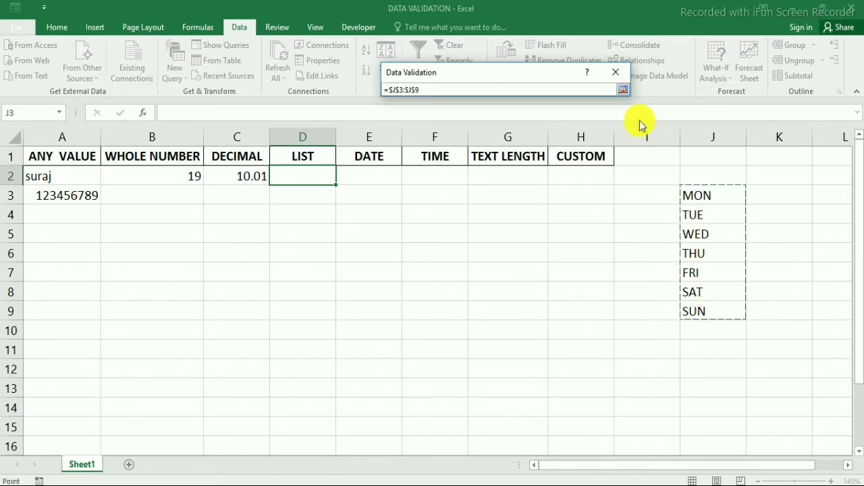
left_click(623, 90)
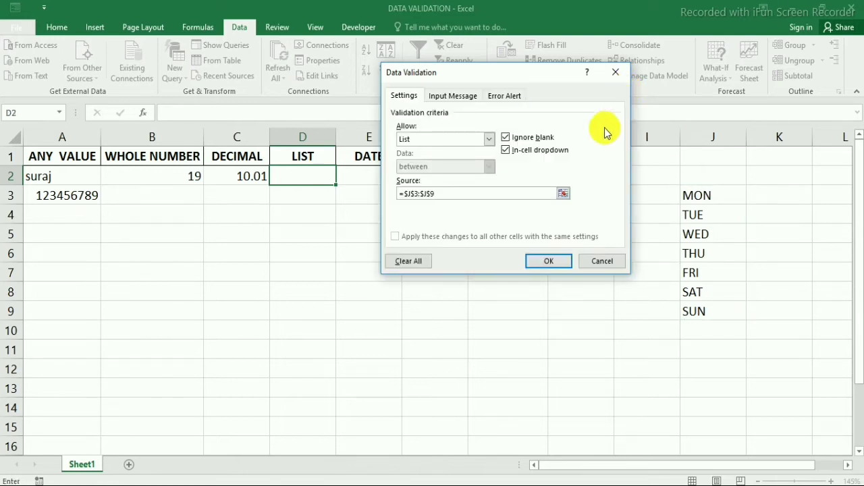
Confirm the weekday list rule and choose MON for D2 from its dropdown.
left_click(552, 261)
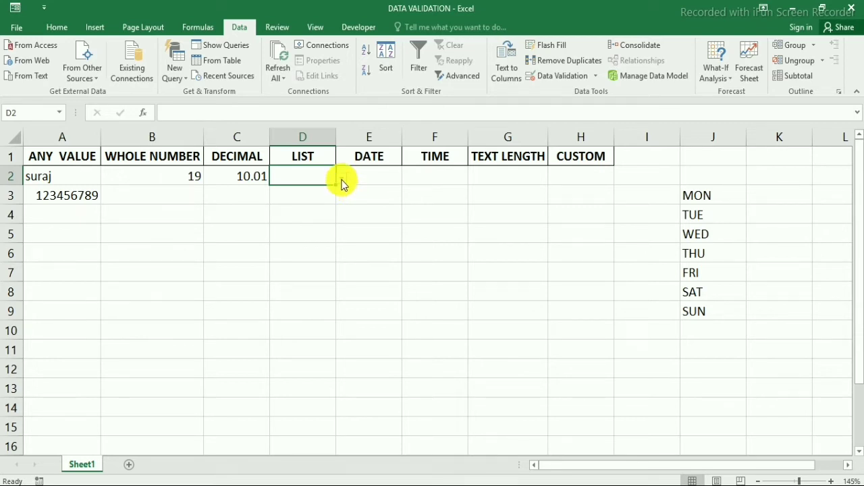
left_click(342, 181)
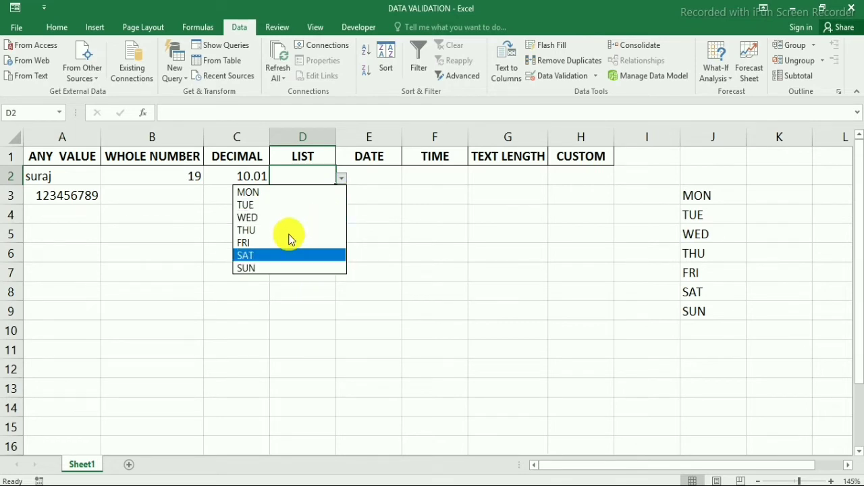
left_click(285, 192)
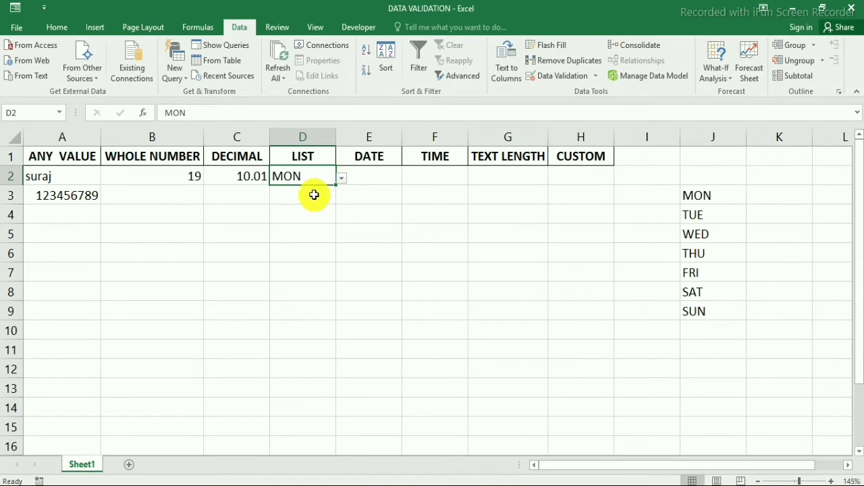
Change D2 to FRI using its allowed-day dropdown.
left_click(310, 193)
left_click(338, 175)
left_click(334, 175)
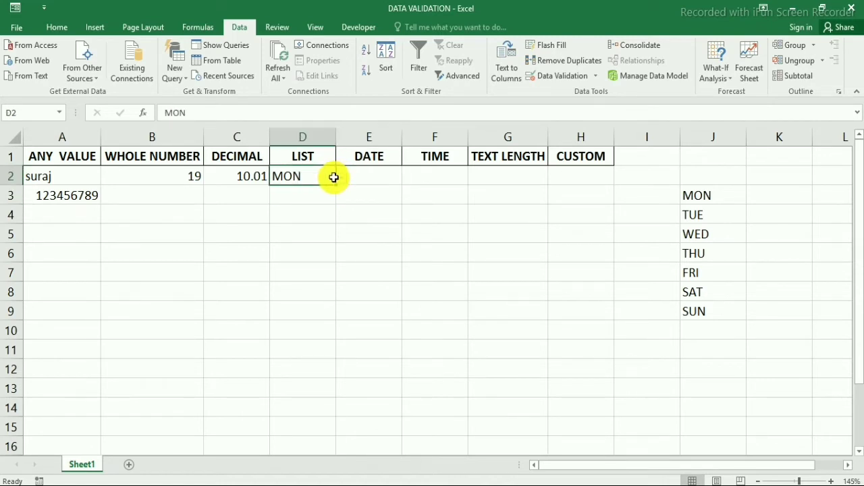
left_click(342, 178)
left_click(290, 240)
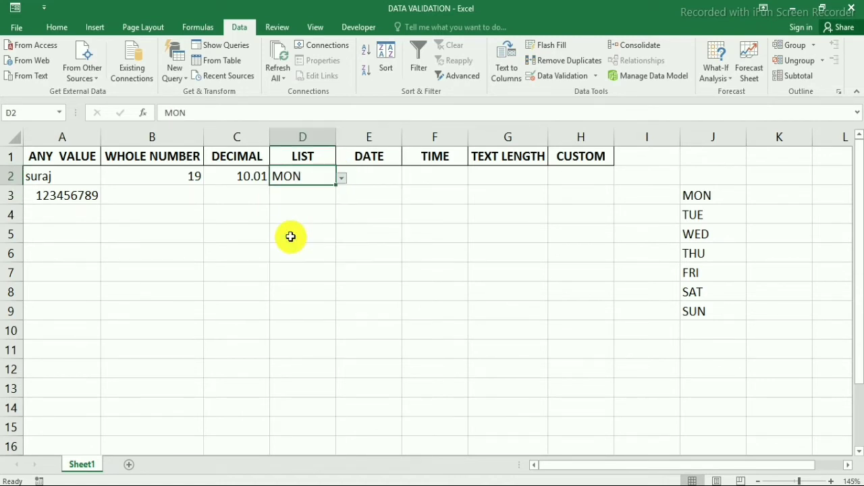
left_click(306, 196)
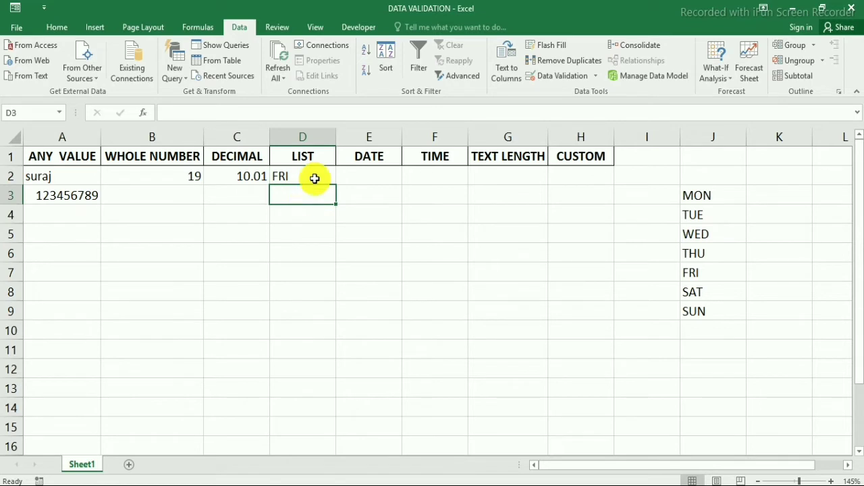
left_click(314, 176)
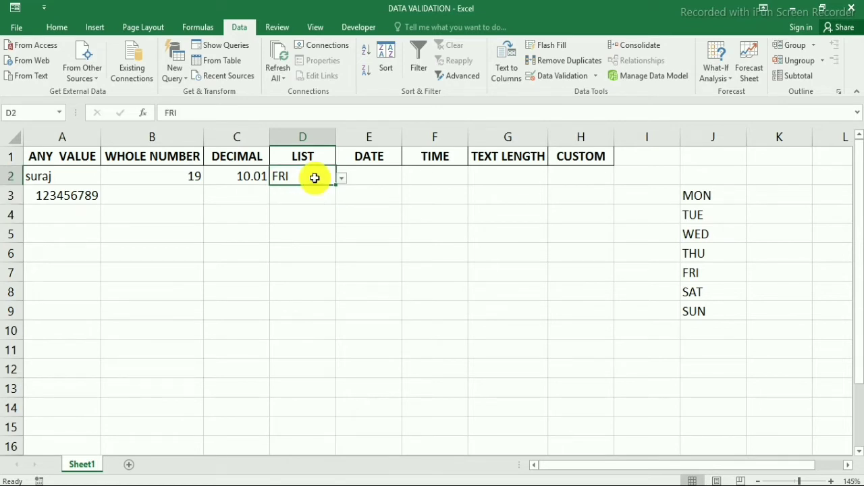
Select cell E2 under the DATE header.
left_click(369, 173)
left_click(376, 157)
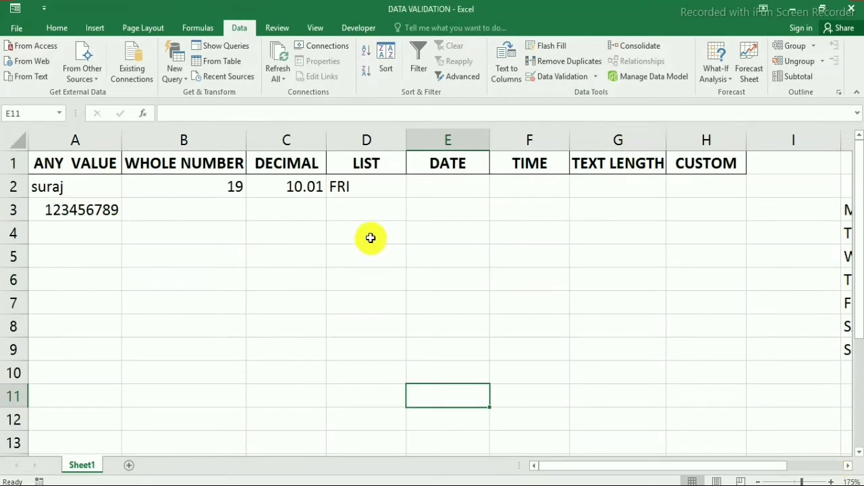
left_click(423, 196)
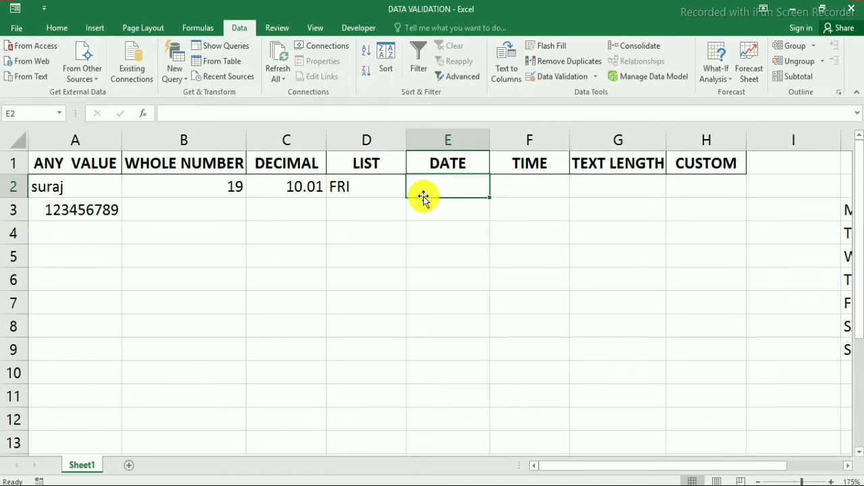
Give E2 a Date validation rule allowing only dates less than =I1.
left_click(594, 77)
left_click(560, 95)
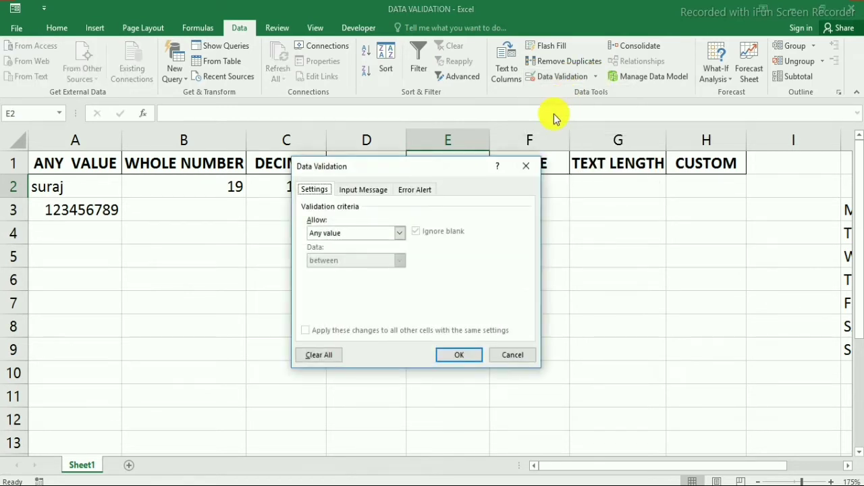
left_click_drag(420, 173, 652, 164)
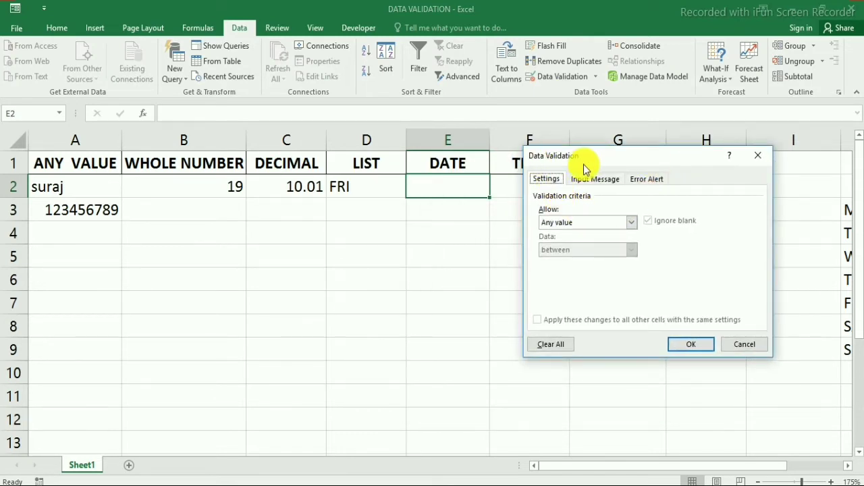
left_click(583, 224)
left_click(574, 223)
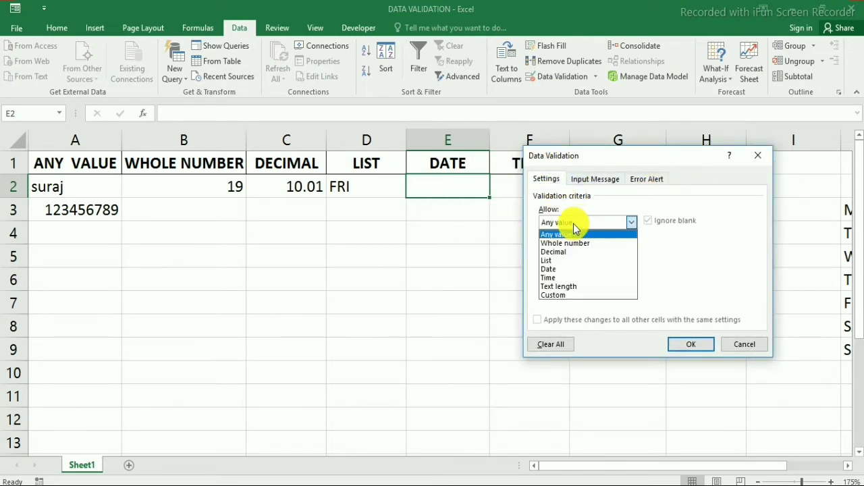
left_click(574, 270)
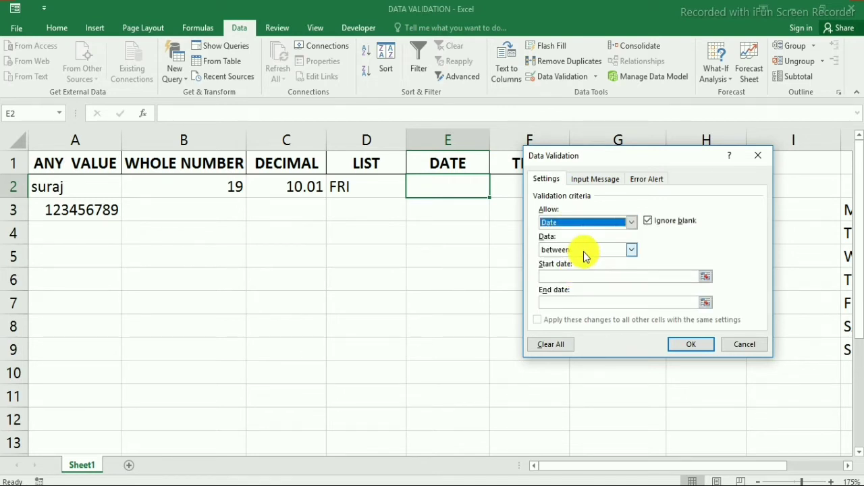
left_click(583, 251)
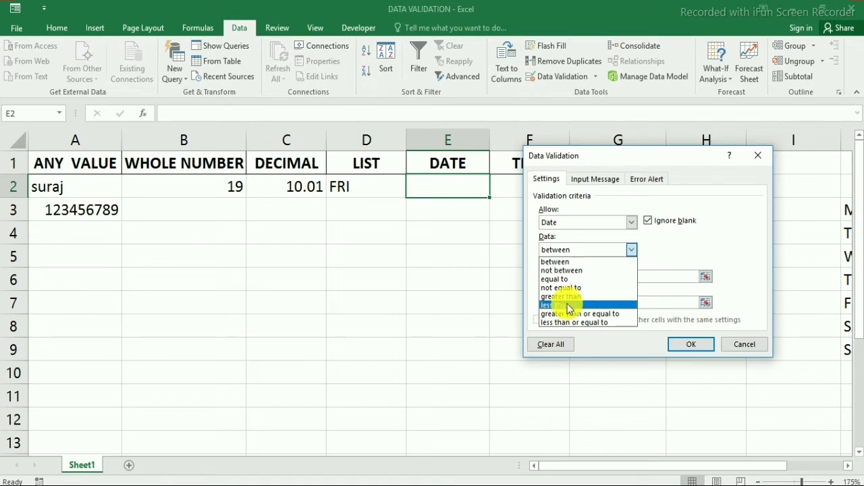
left_click(584, 304)
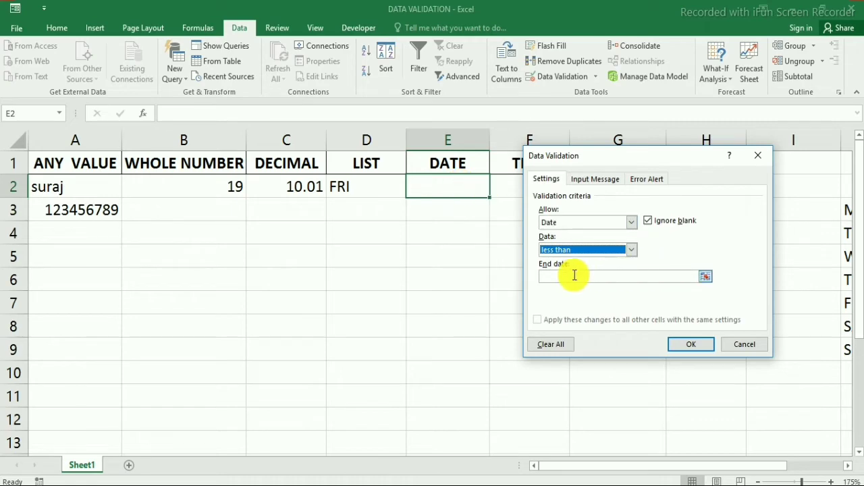
left_click(552, 278)
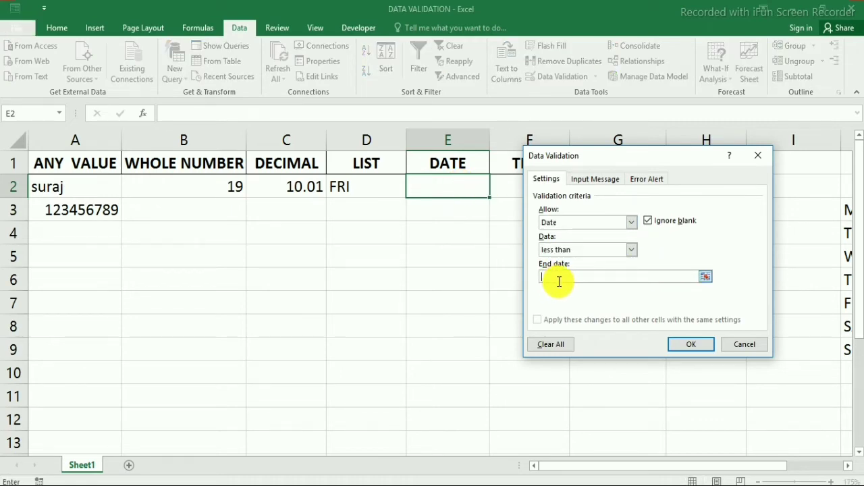
type("=")
left_click_drag(637, 162, 219, 114)
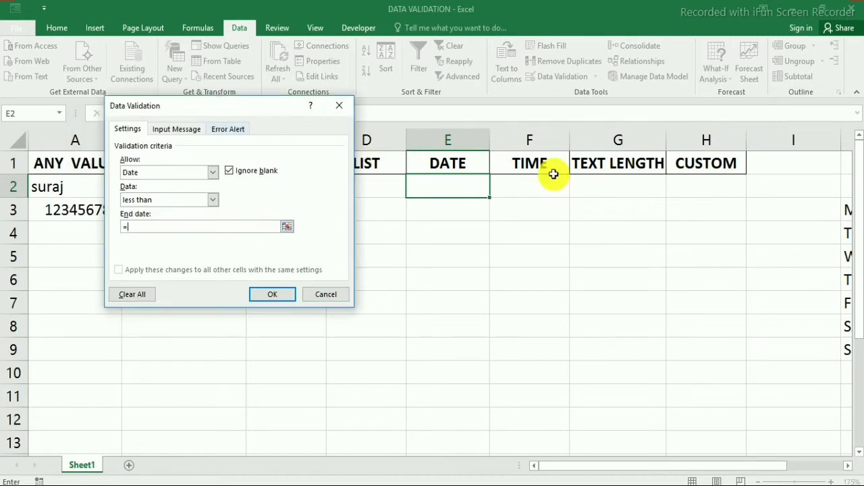
left_click(792, 166)
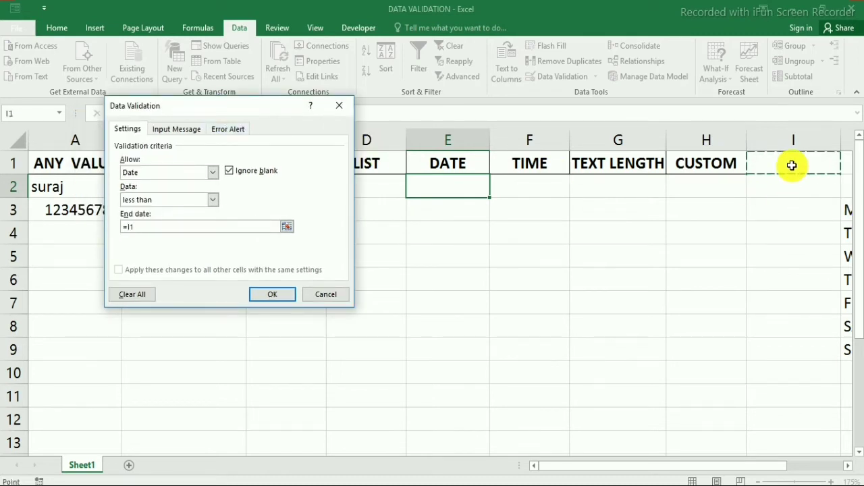
left_click(279, 297)
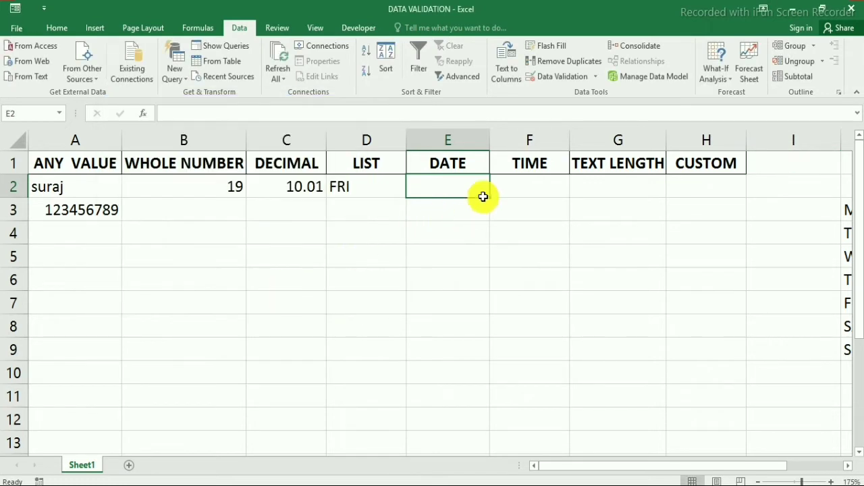
Enter the limit date 01/07/2021 in cell I1, then select E2.
left_click(788, 163)
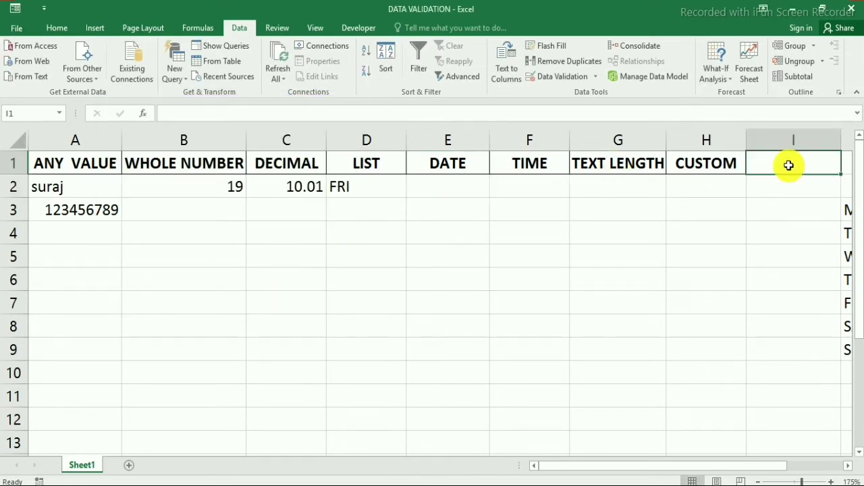
type("01/")
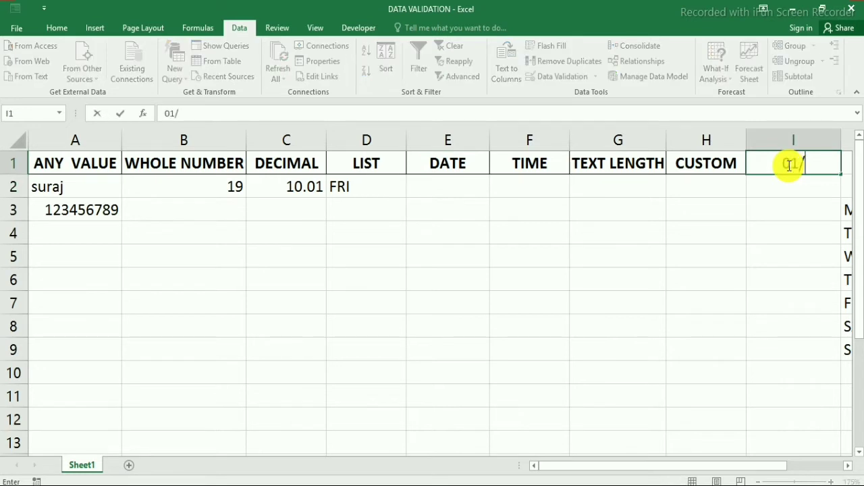
type("07/2021")
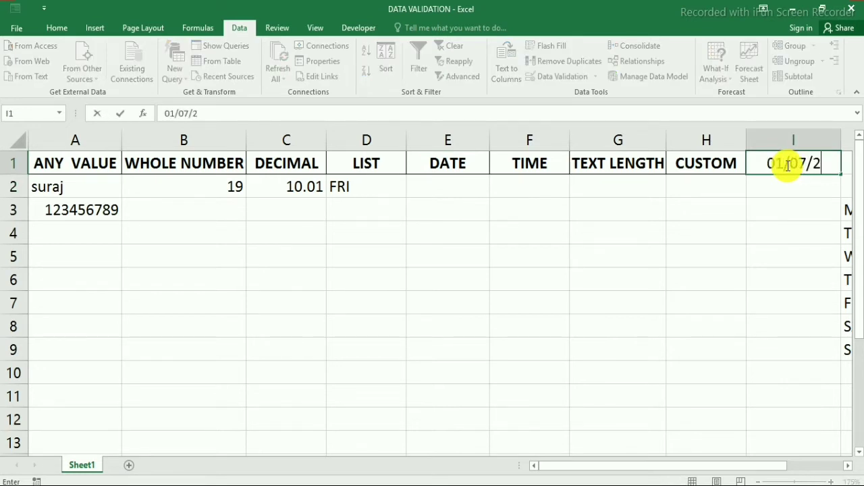
key("ctrl+Return")
key("Return")
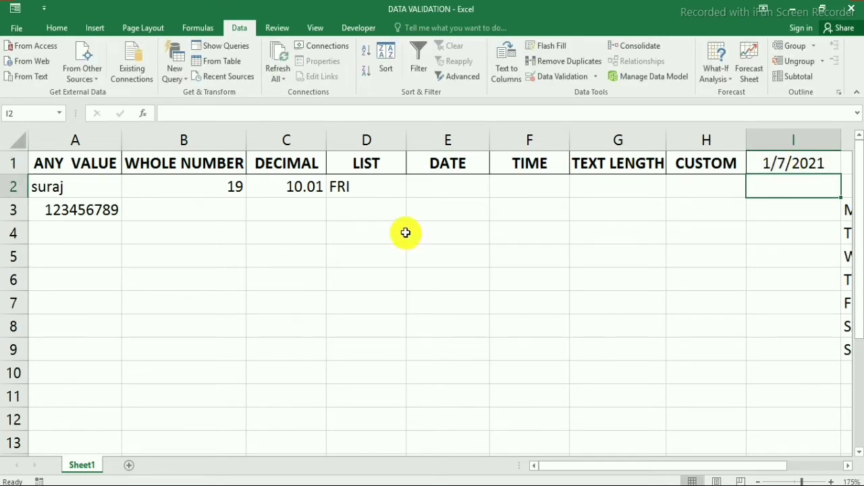
left_click(465, 184)
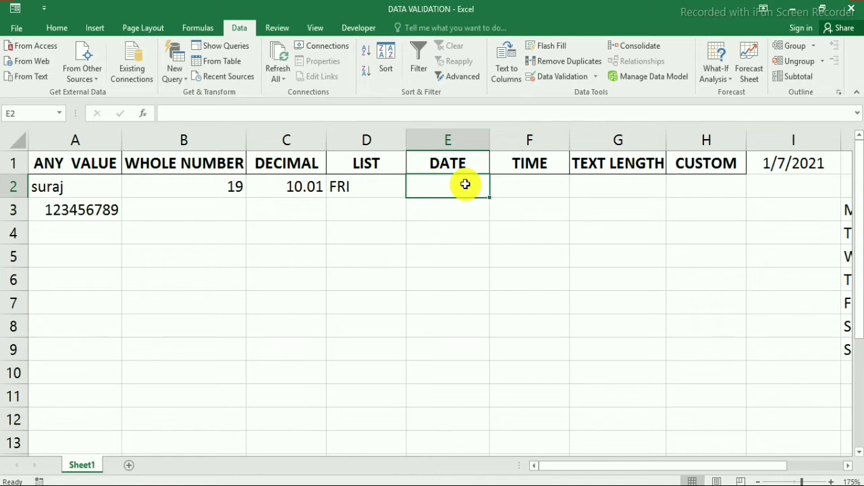
Test E2: 01/07/2021 is rejected, then 01/06/2021 is accepted.
type("01/")
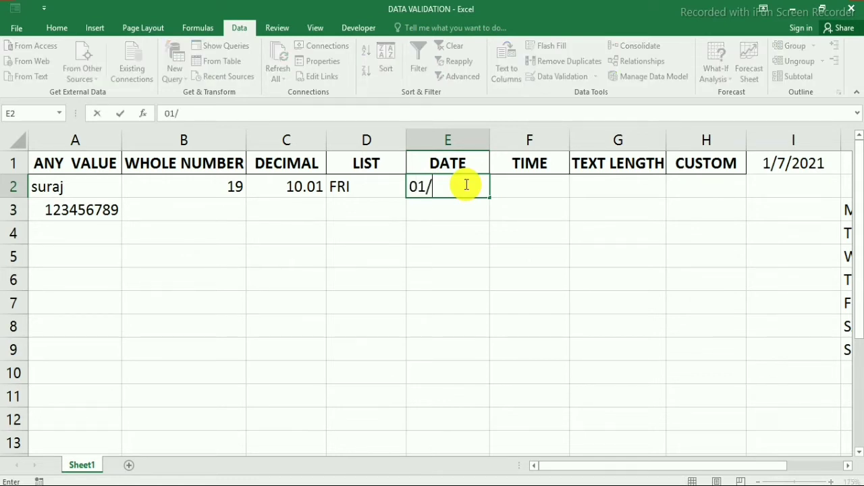
type("07/2021")
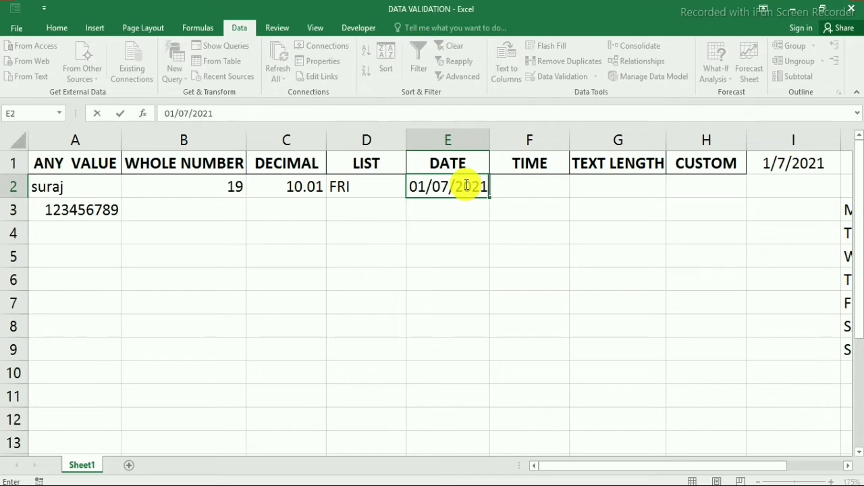
key("Return")
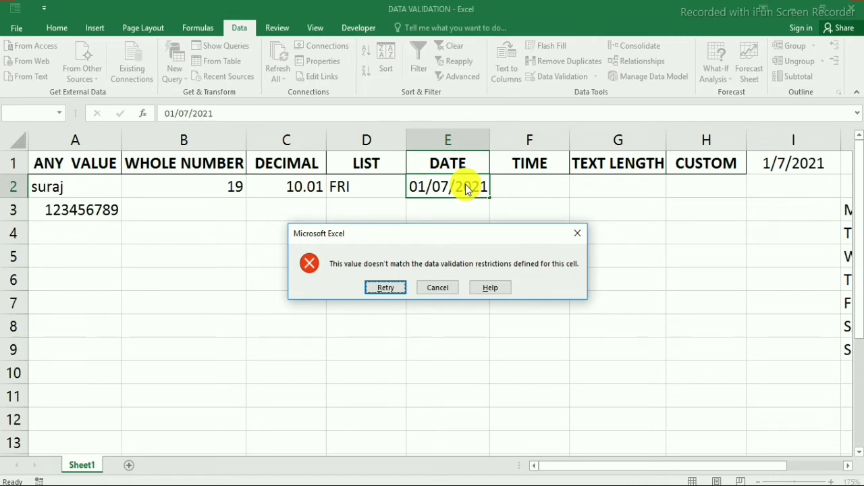
left_click(577, 233)
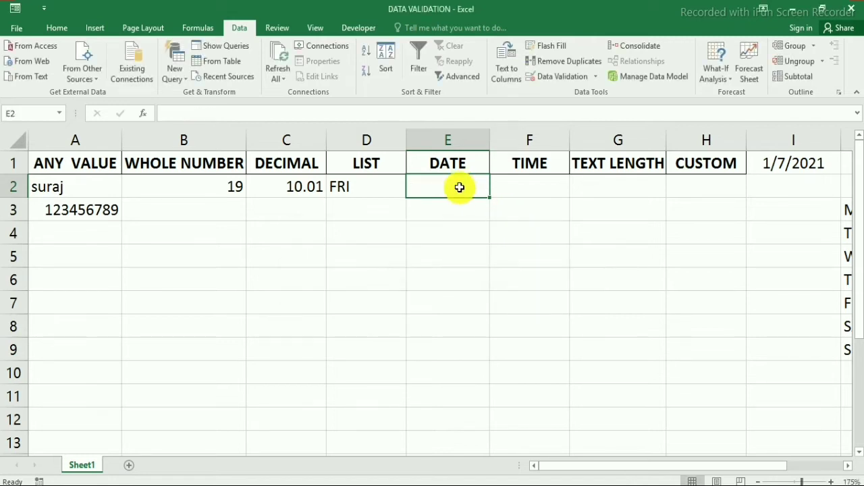
type("01/")
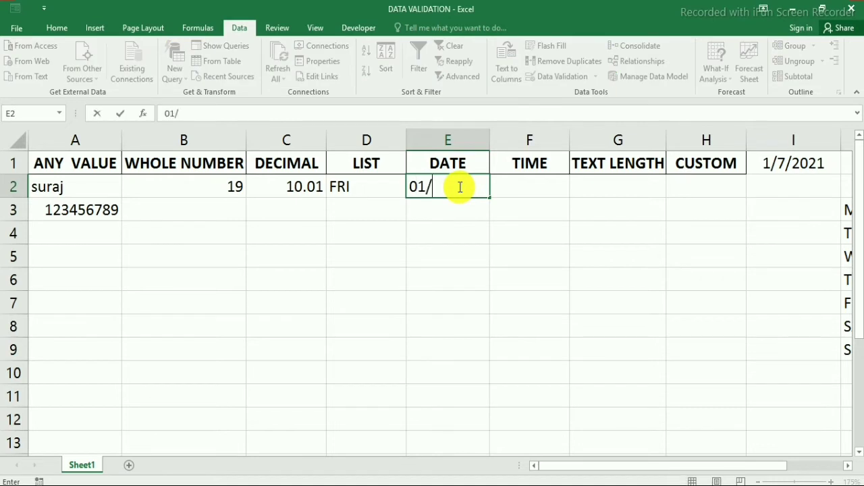
type("06/2021")
key("Return")
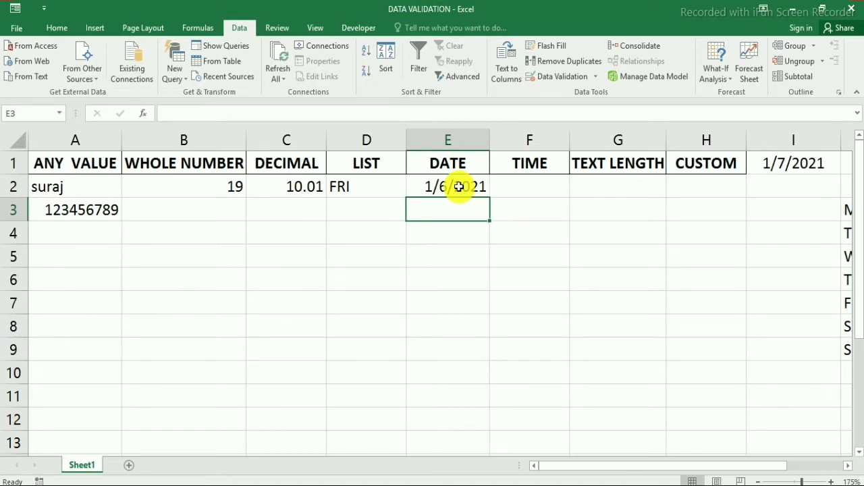
left_click(450, 188)
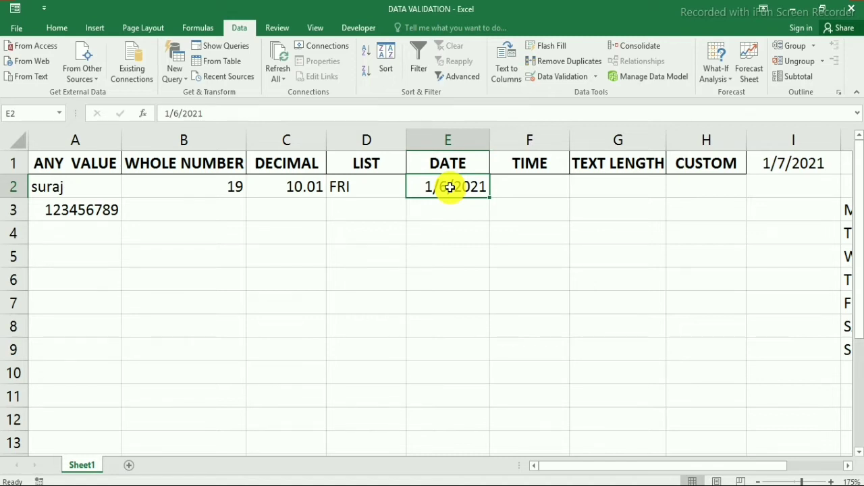
Give F2 a Time validation rule allowing only times less than =J1.
left_click(544, 189)
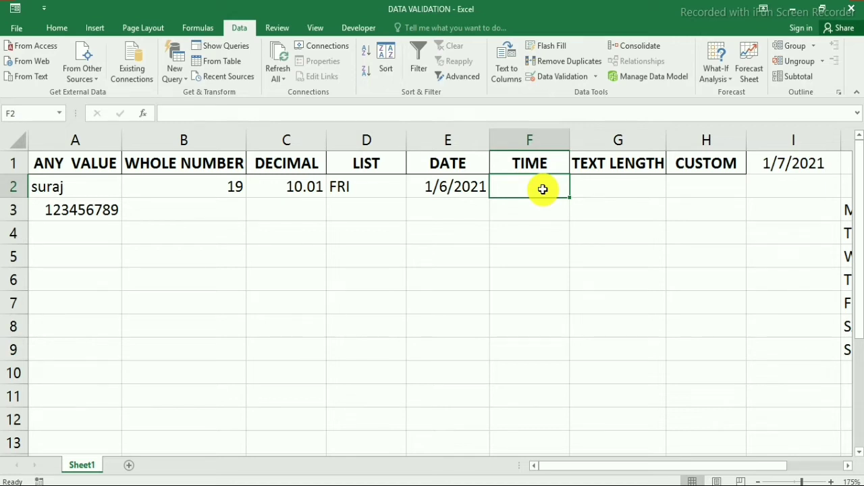
left_click(580, 79)
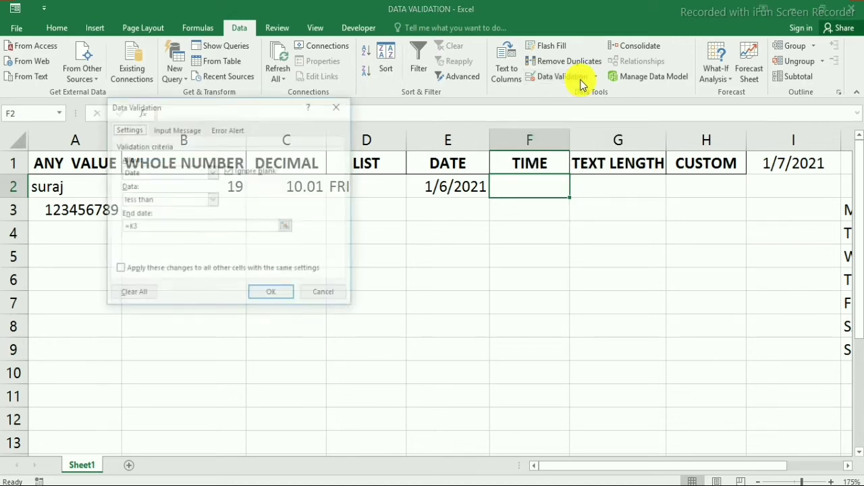
left_click(156, 175)
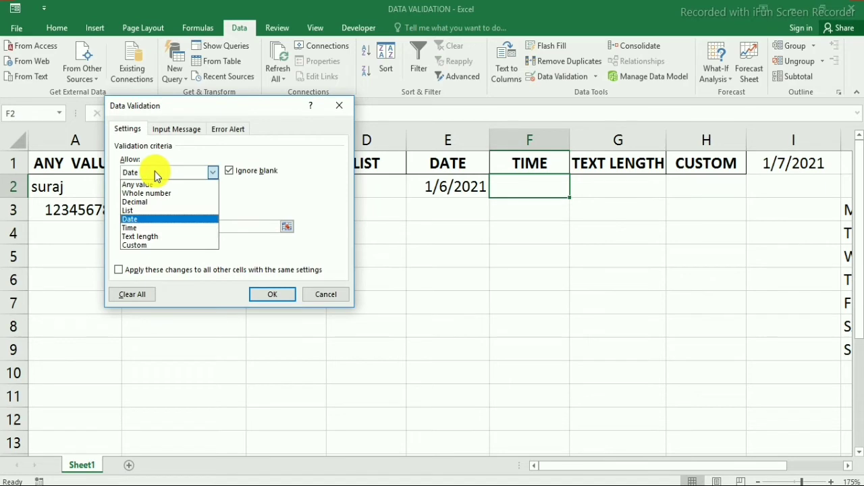
left_click(142, 229)
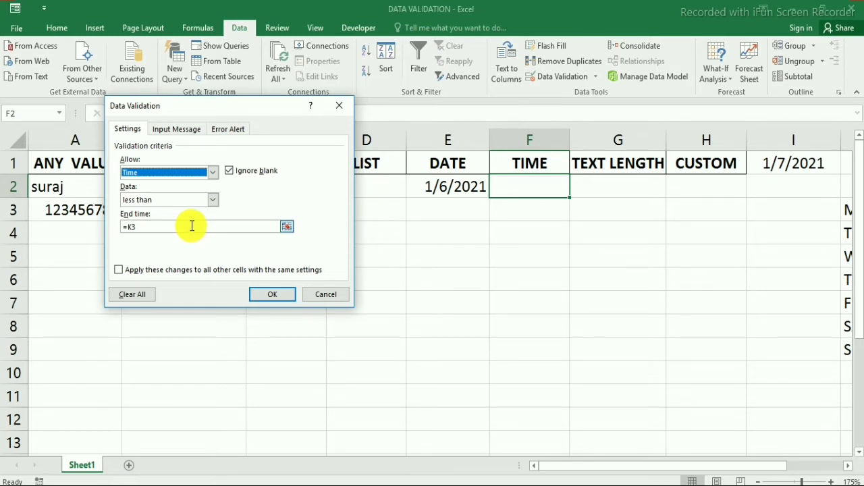
left_click(213, 201)
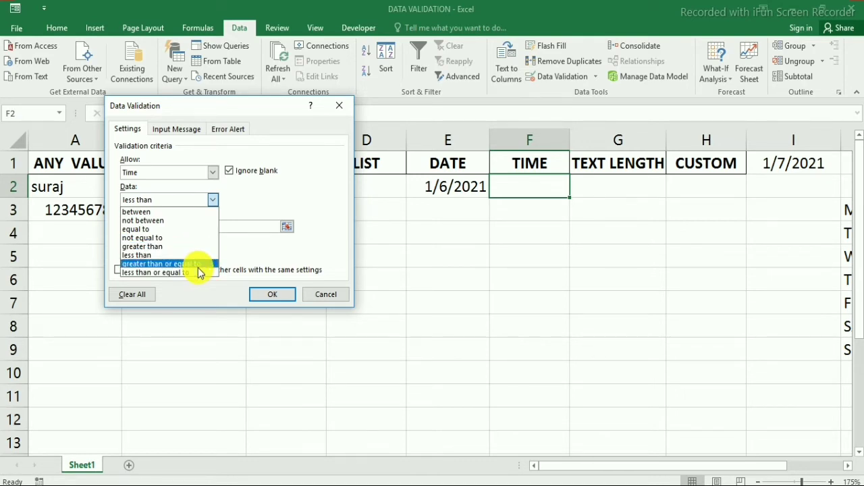
left_click(160, 255)
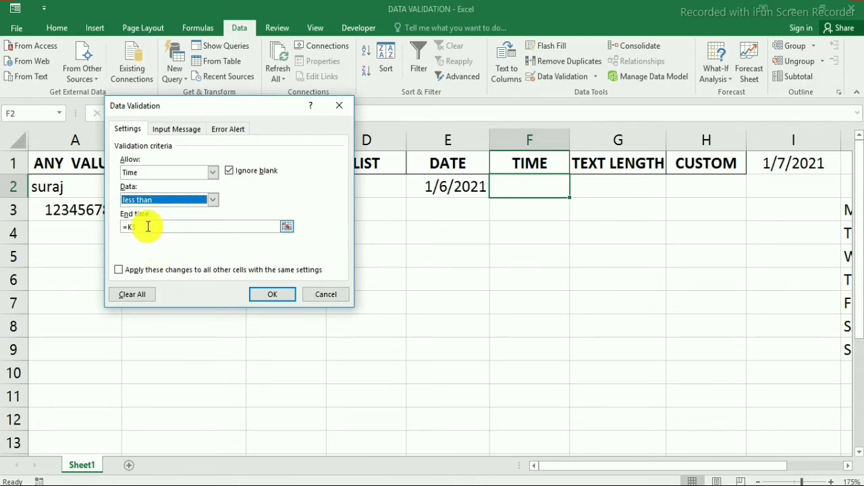
left_click(148, 226)
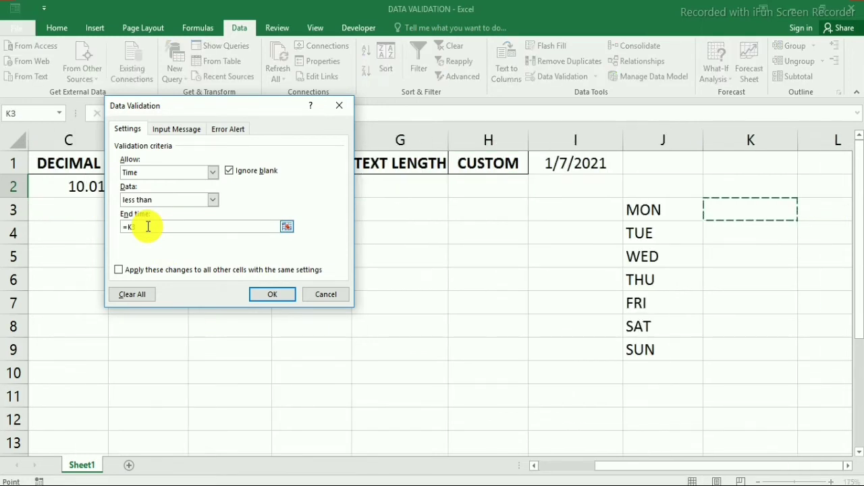
key("BackSpace")
key("BackSpace")
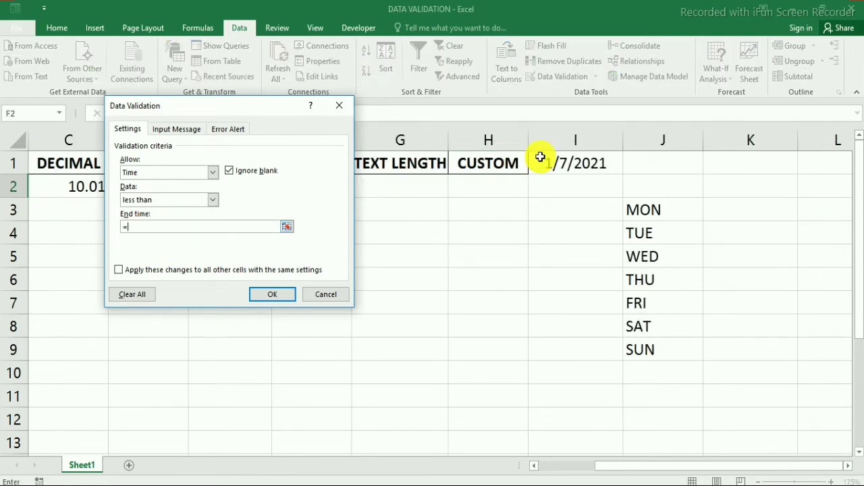
left_click(674, 162)
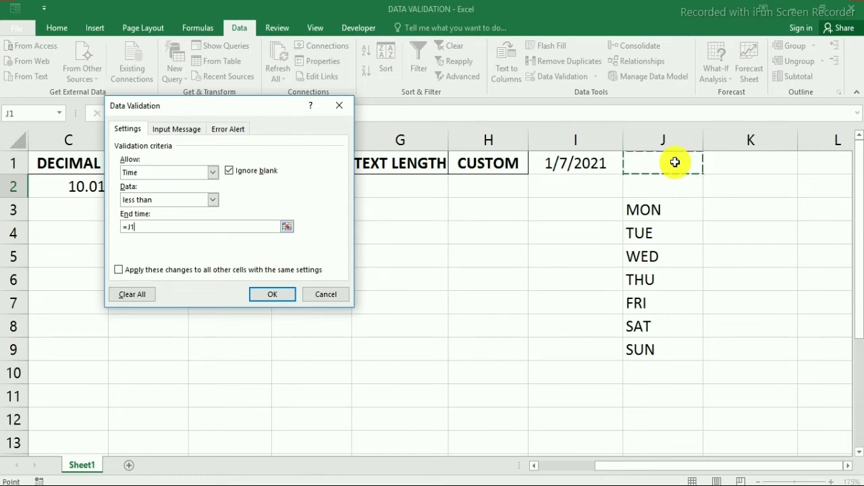
left_click(272, 296)
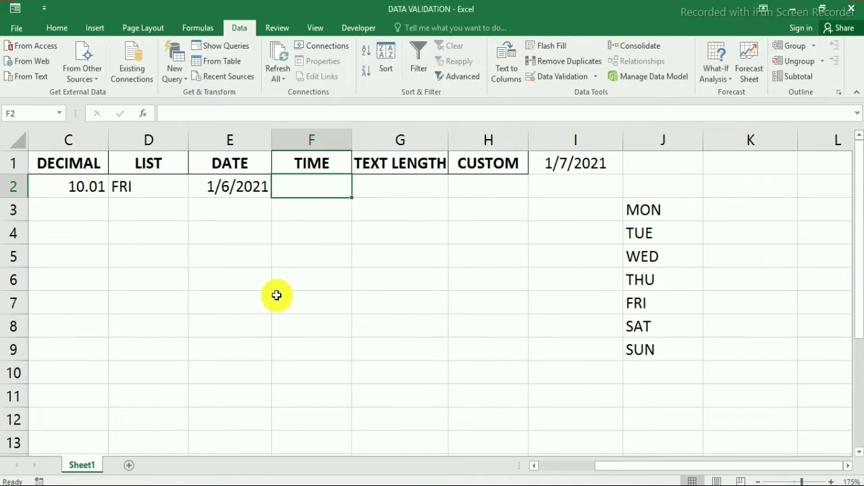
left_click(686, 167)
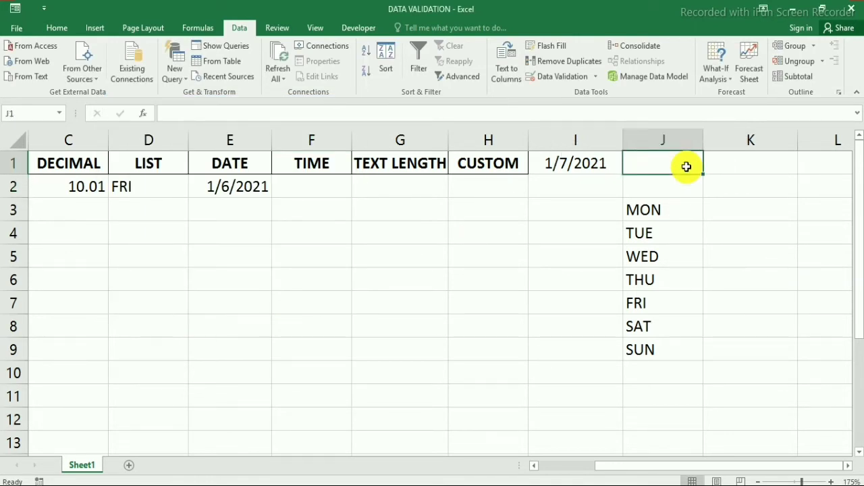
Enter 10:00 in J1 and reselect it to check the stored time.
type("10")
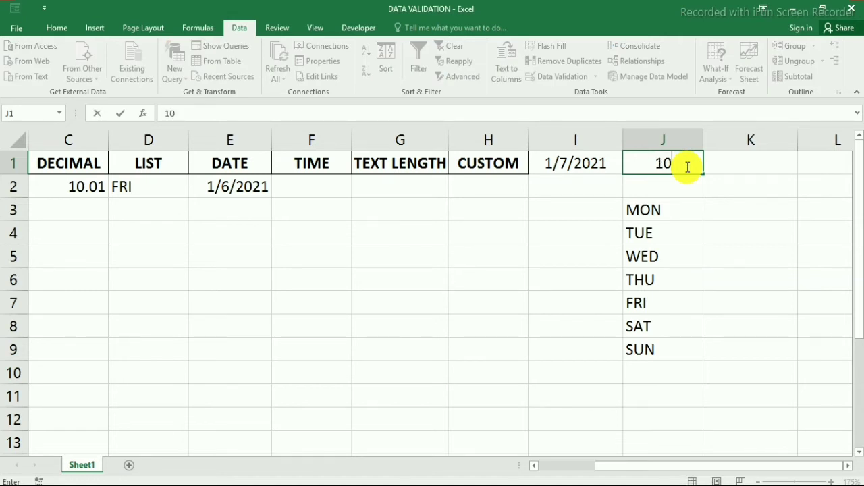
type(":00")
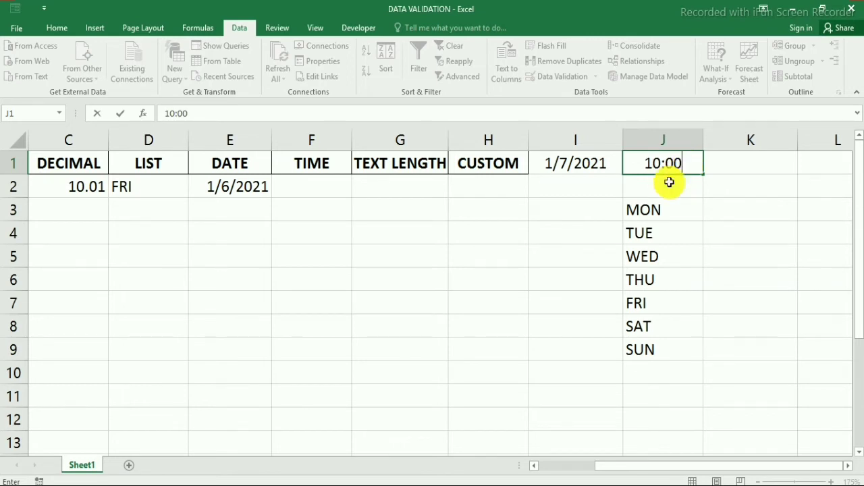
left_click(684, 187)
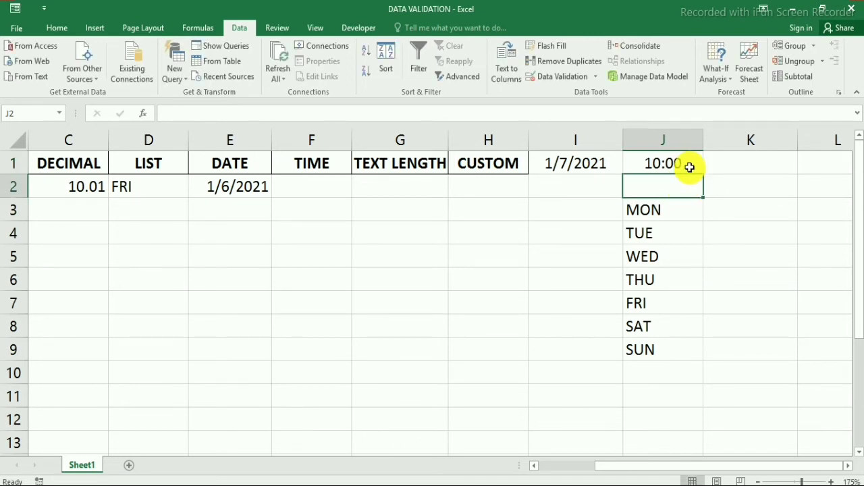
left_click(689, 167)
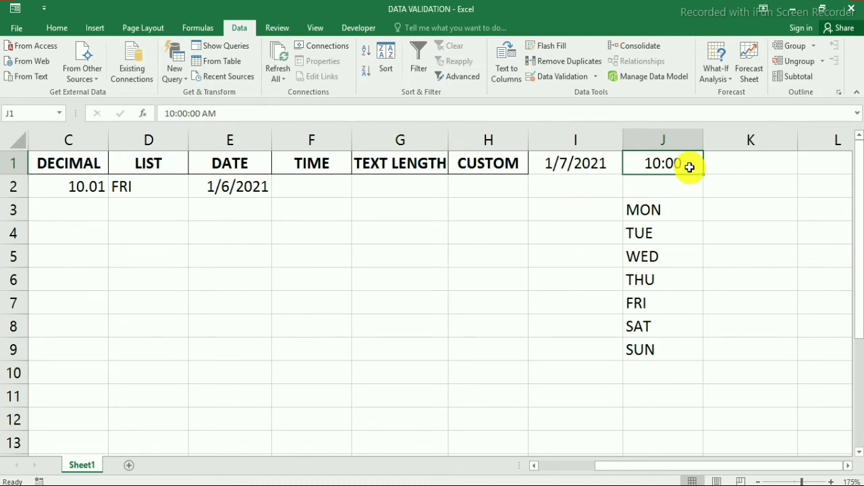
Test F2: 10:00 is rejected, retry and enter 9:30 instead.
left_click(320, 184)
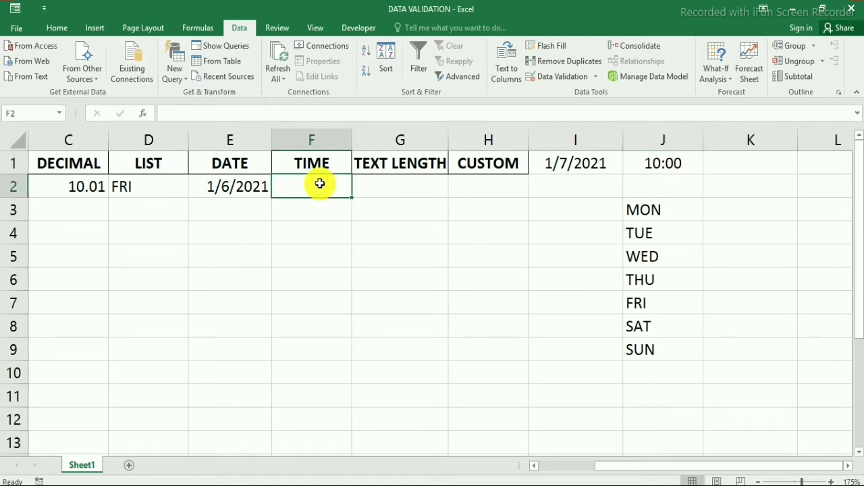
type("10")
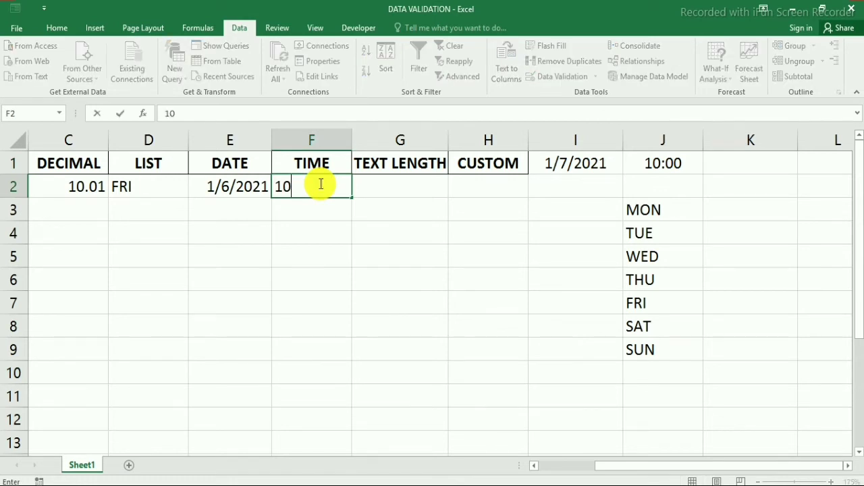
type(":00")
key("Return")
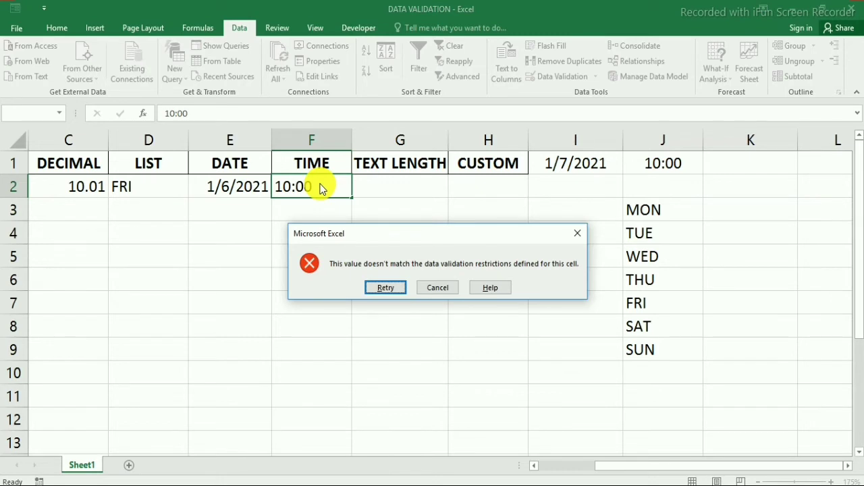
key("Return")
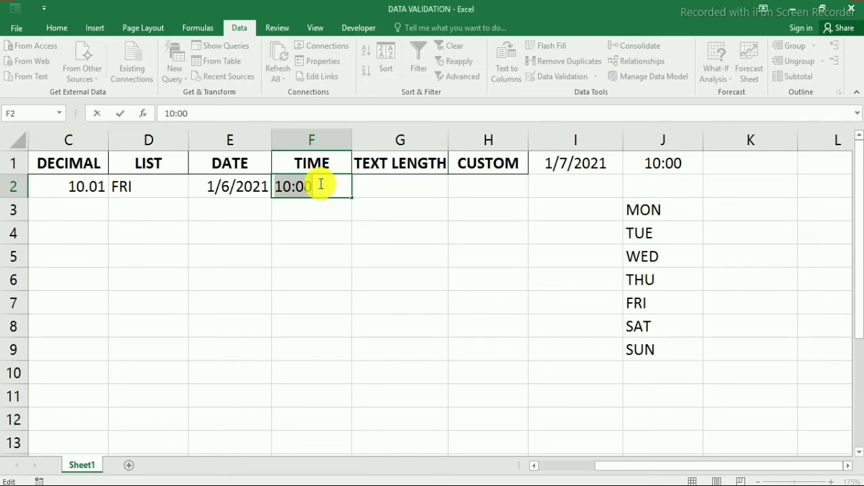
type("9")
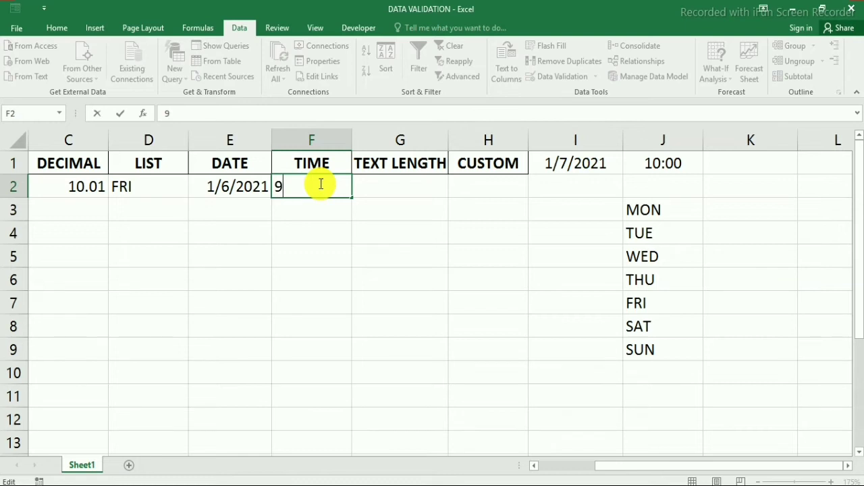
type(":30")
key("Return")
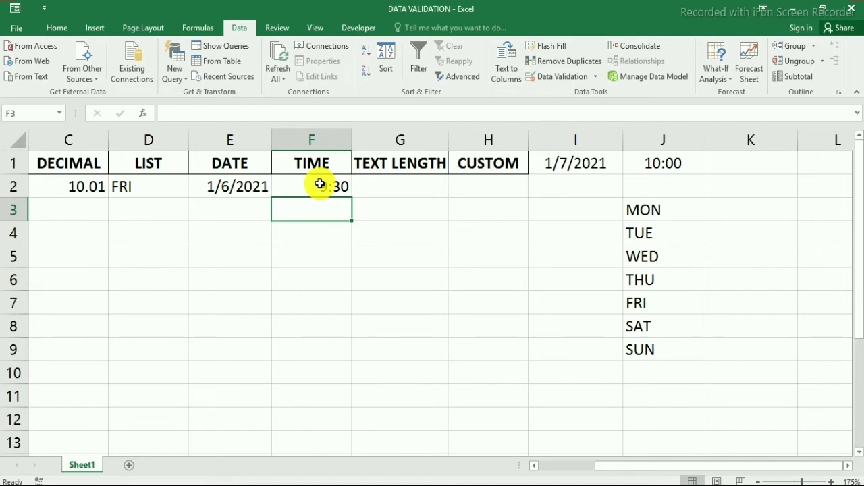
Check F2's stored time, then select G2 under TEXT LENGTH.
left_click(320, 185)
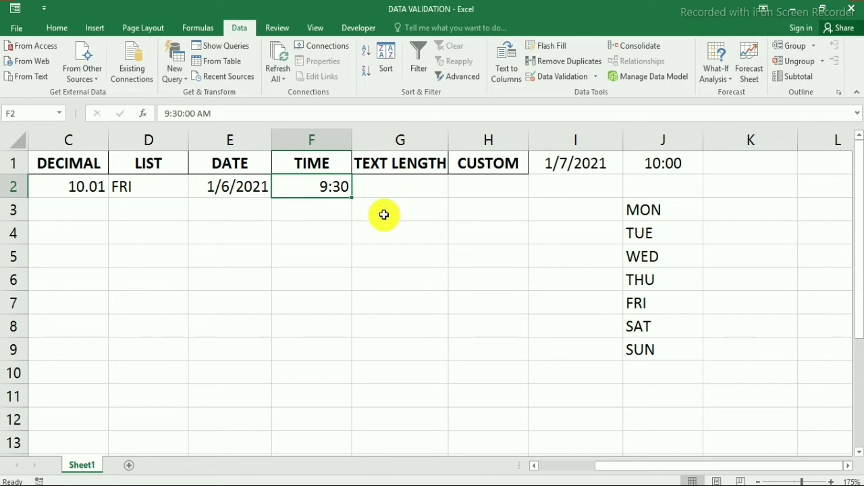
left_click(392, 192)
left_click(405, 162)
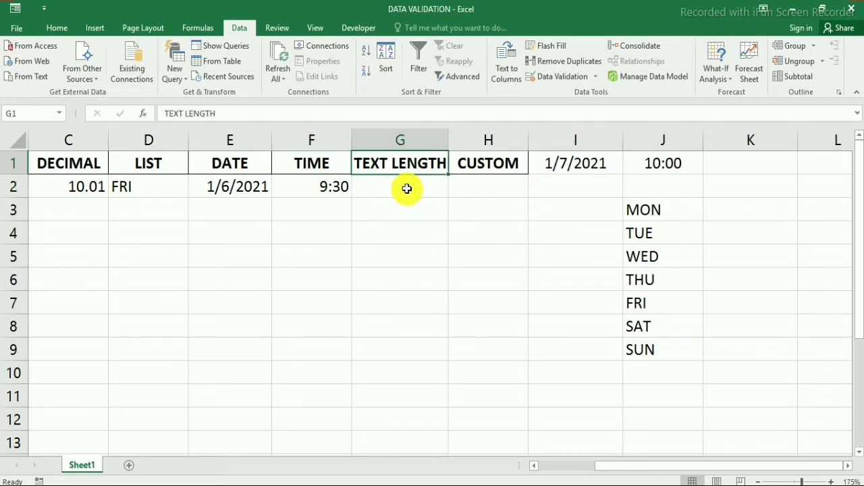
left_click(408, 189)
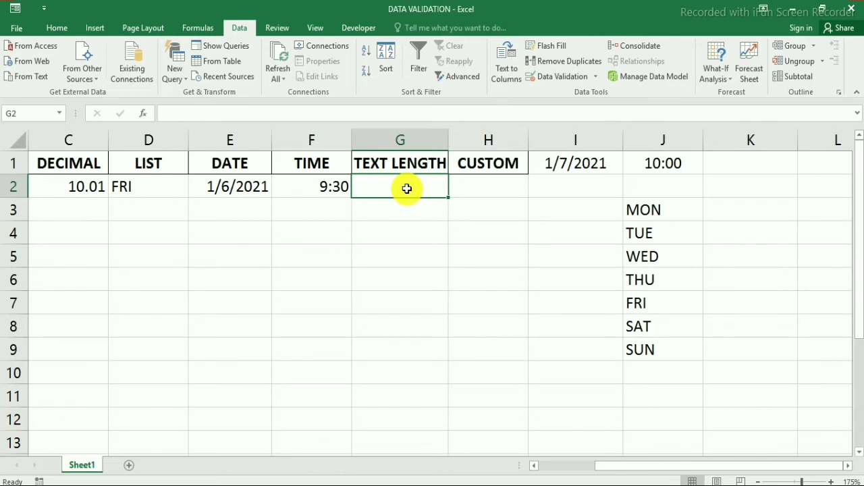
Give G2 a Text length rule between minimum 0 and maximum 10 characters.
left_click(569, 76)
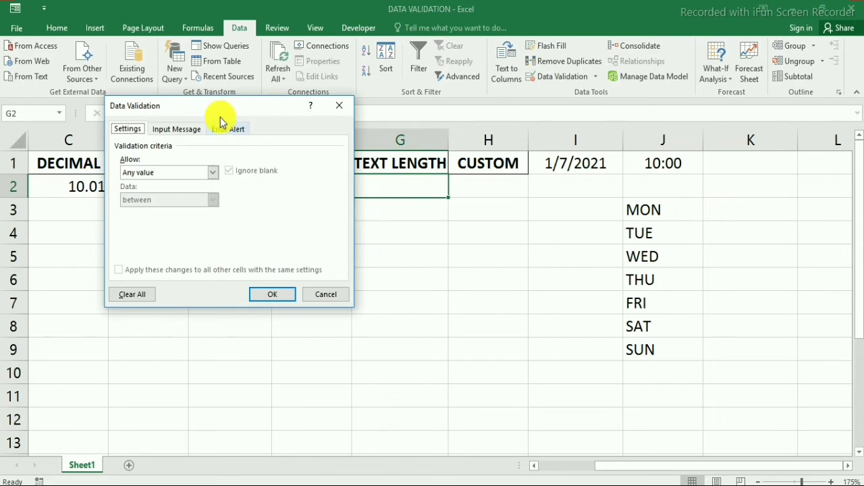
left_click(171, 177)
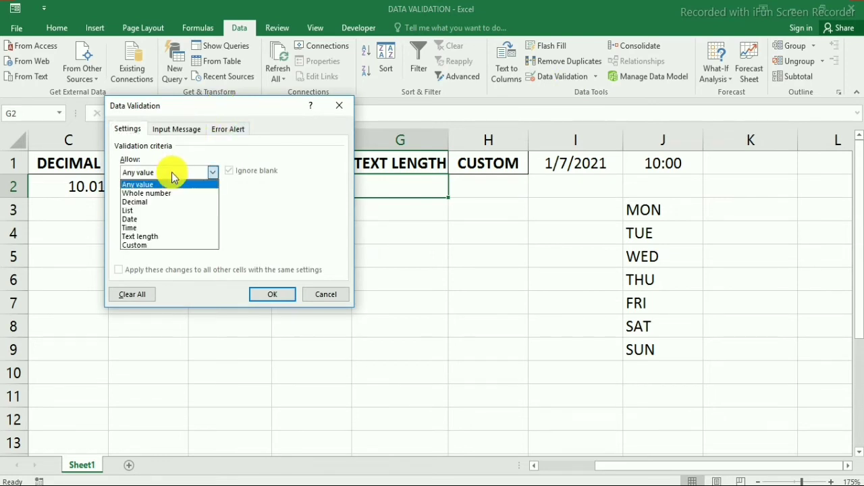
left_click(158, 237)
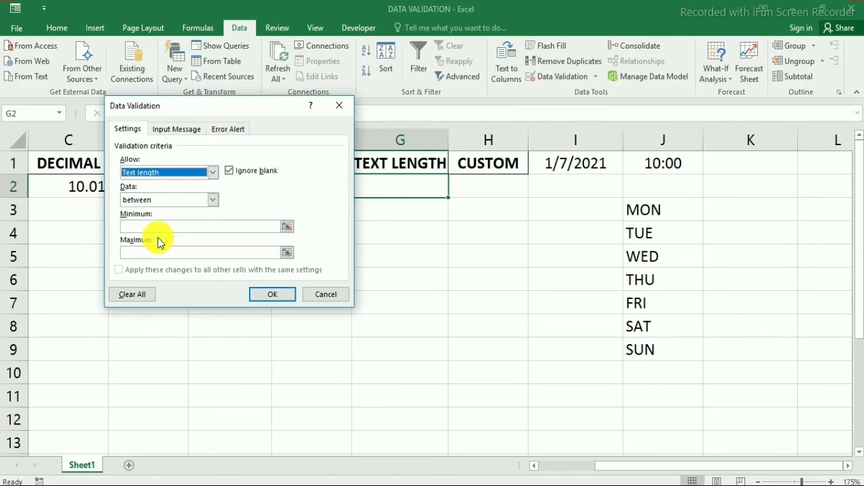
left_click(170, 200)
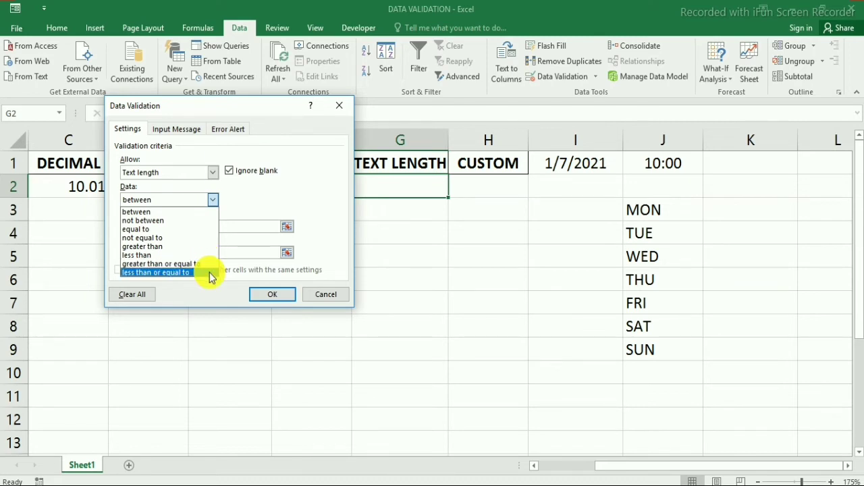
left_click(233, 108)
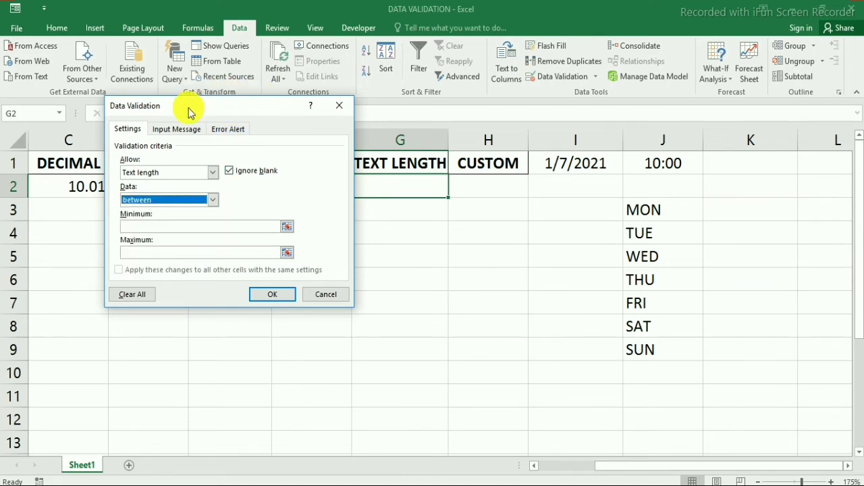
left_click_drag(189, 113, 124, 87)
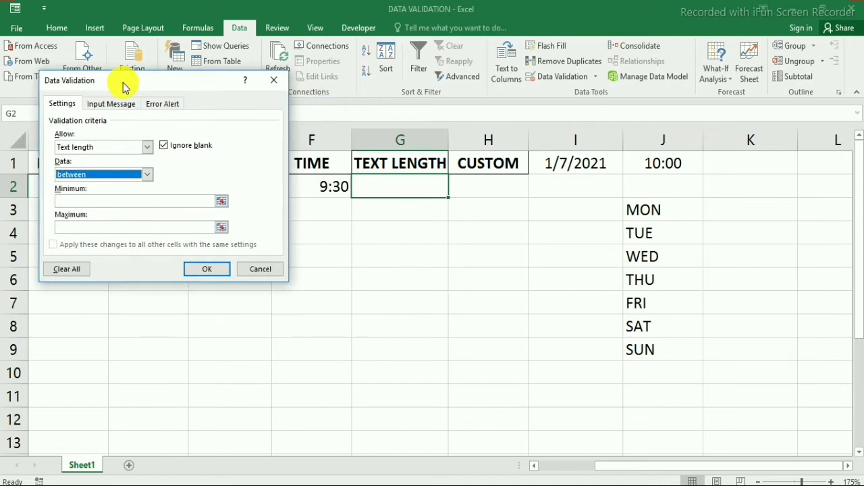
left_click(146, 176)
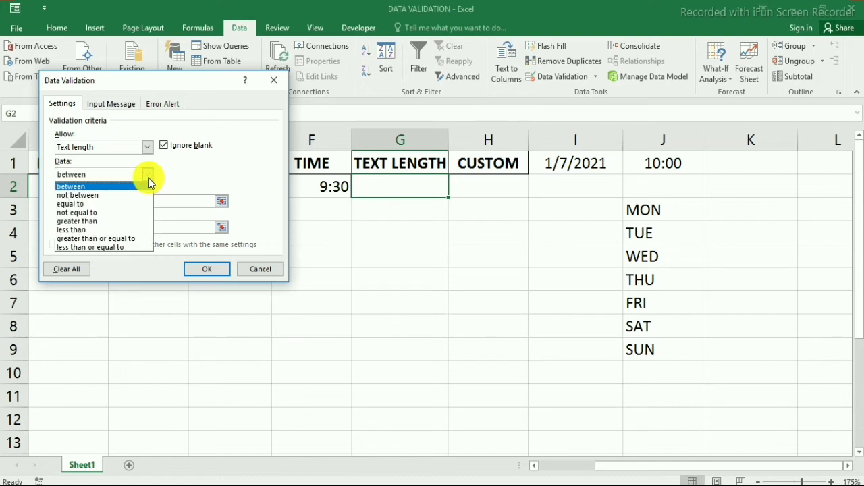
left_click(105, 188)
left_click(108, 201)
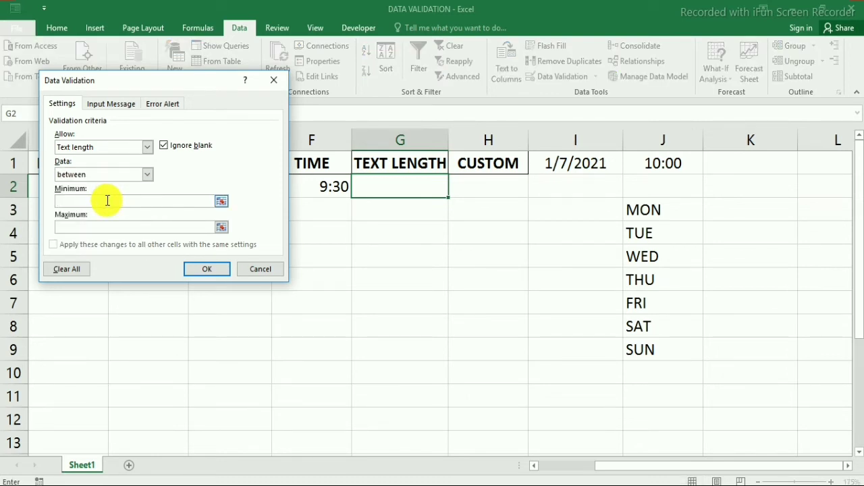
type("0")
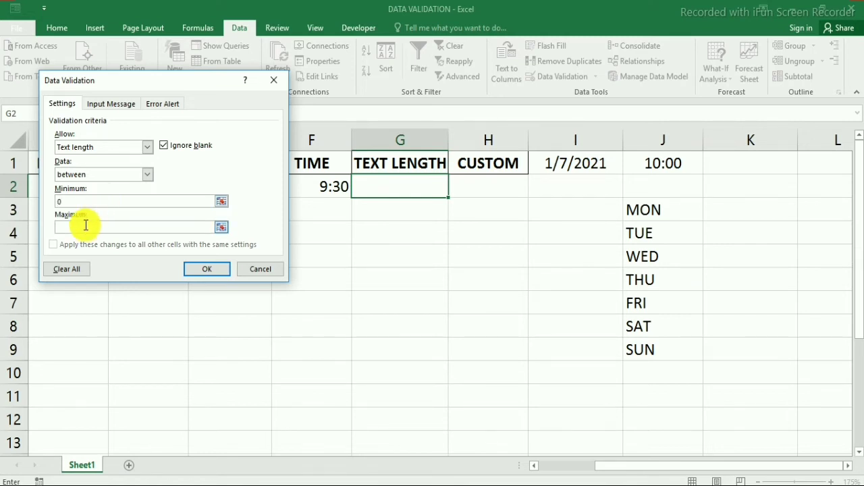
type("10")
left_click(212, 270)
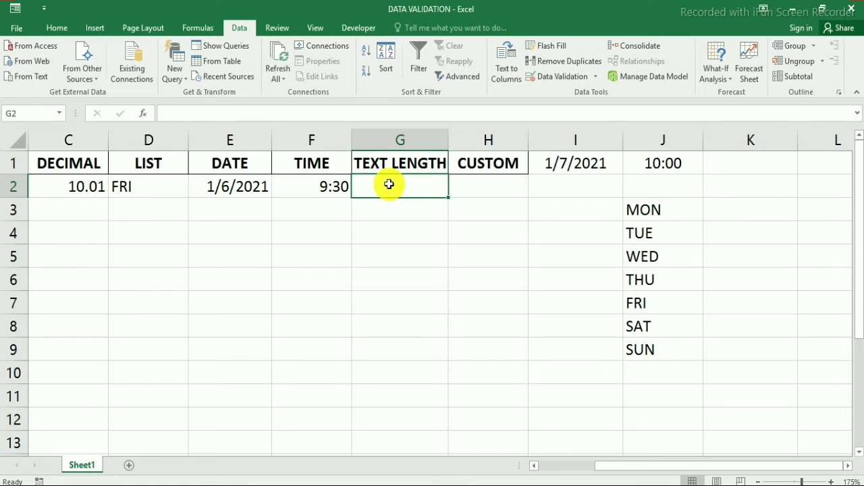
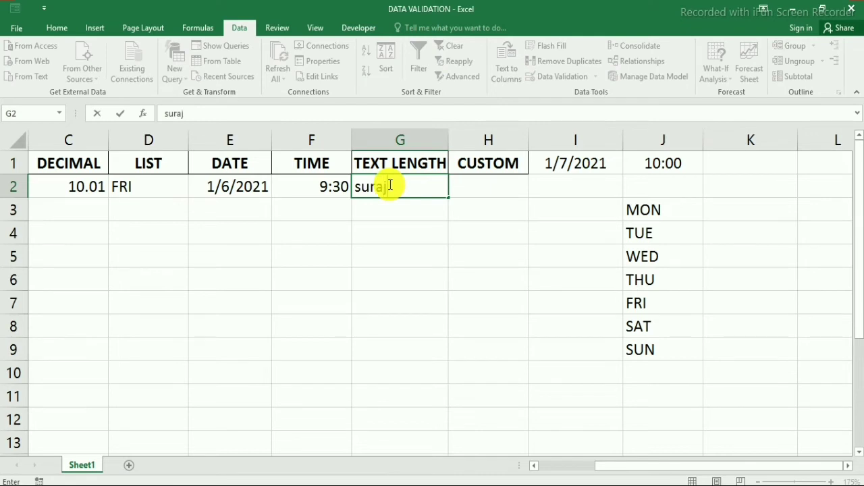
Enter a short first name in G2.
key("Tab")
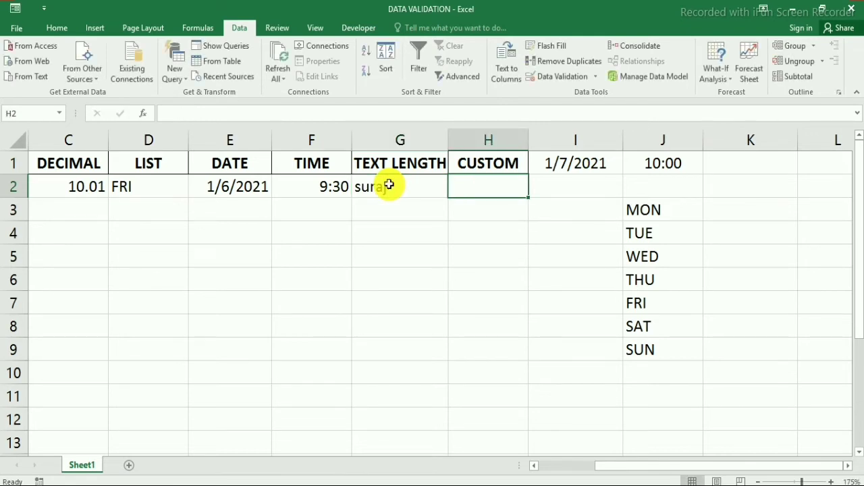
left_click(389, 185)
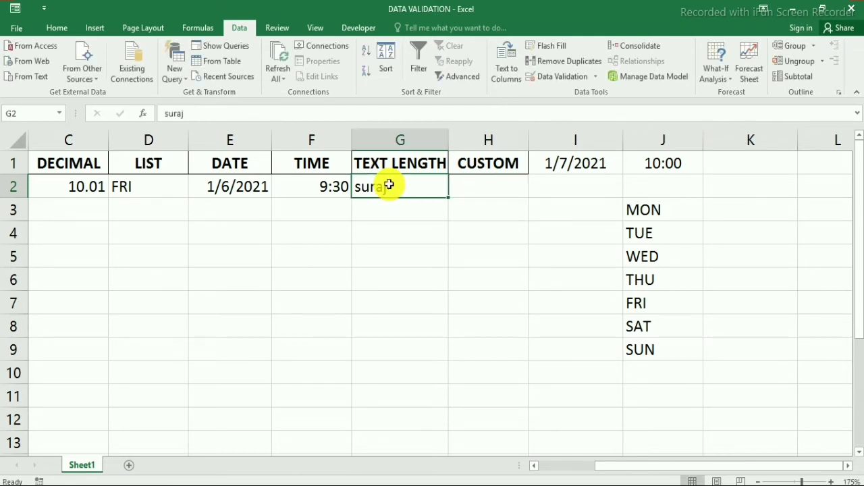
Extend G2 to a full name over 10 characters and cancel the rejection error.
double_click(389, 185)
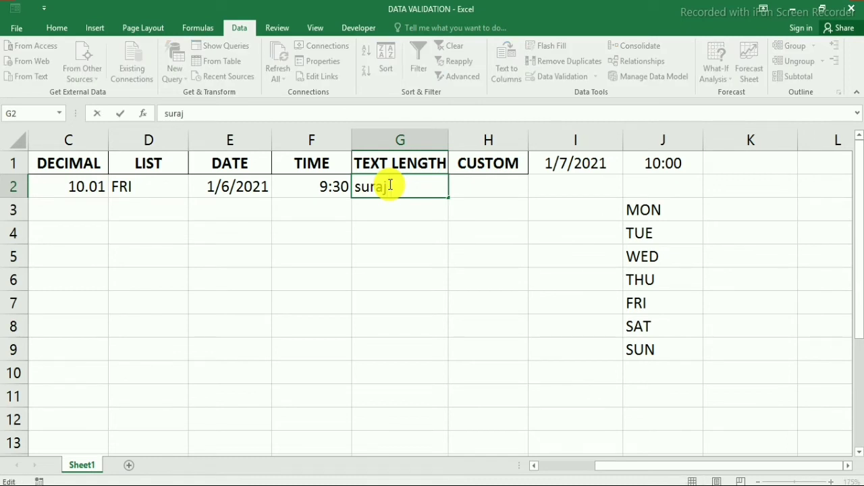
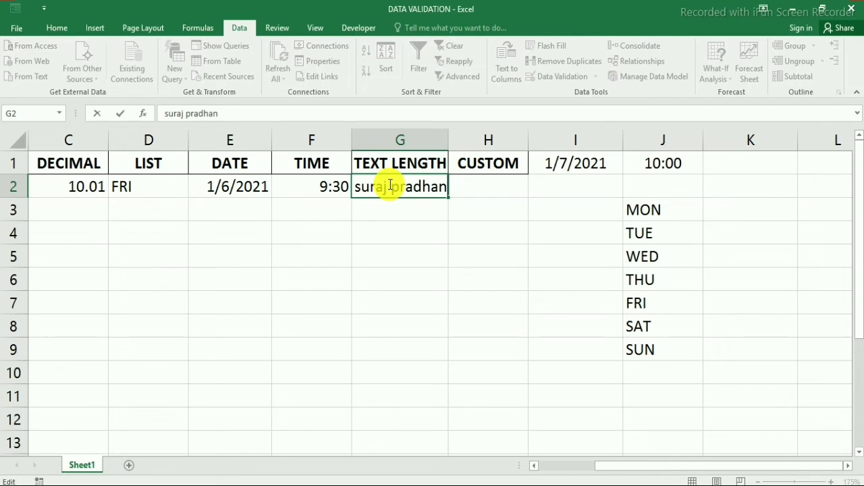
key("Return")
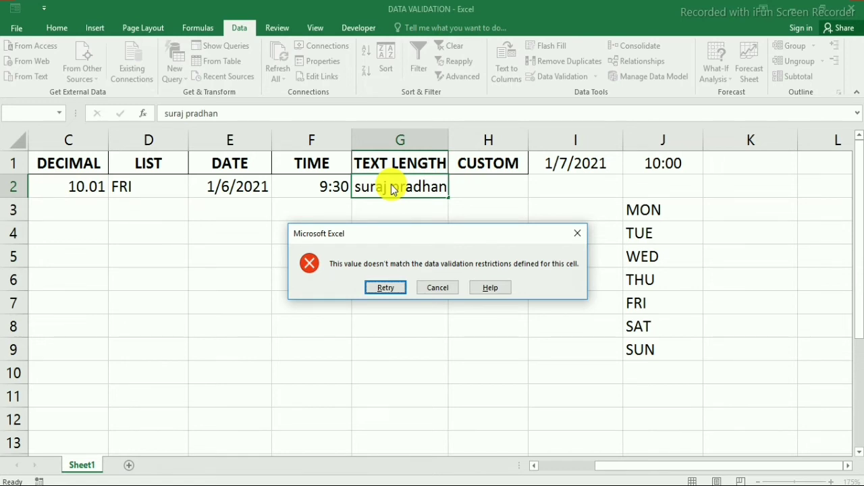
left_click(434, 287)
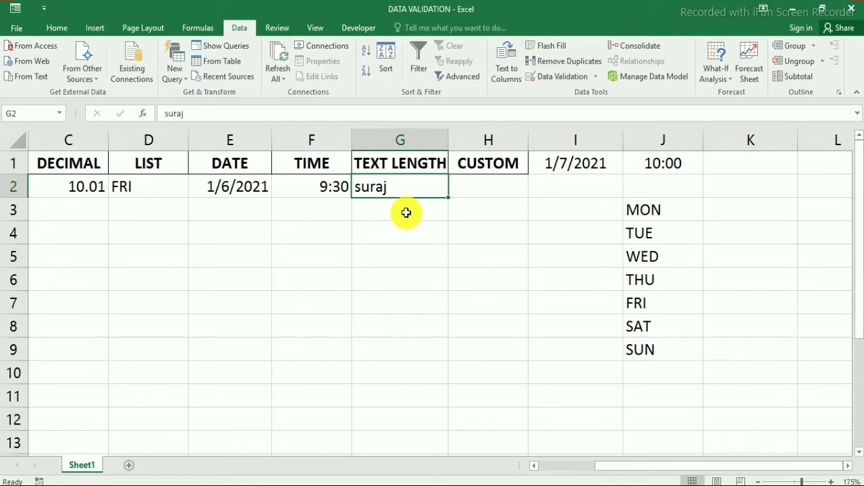
key("Return")
left_click(411, 190)
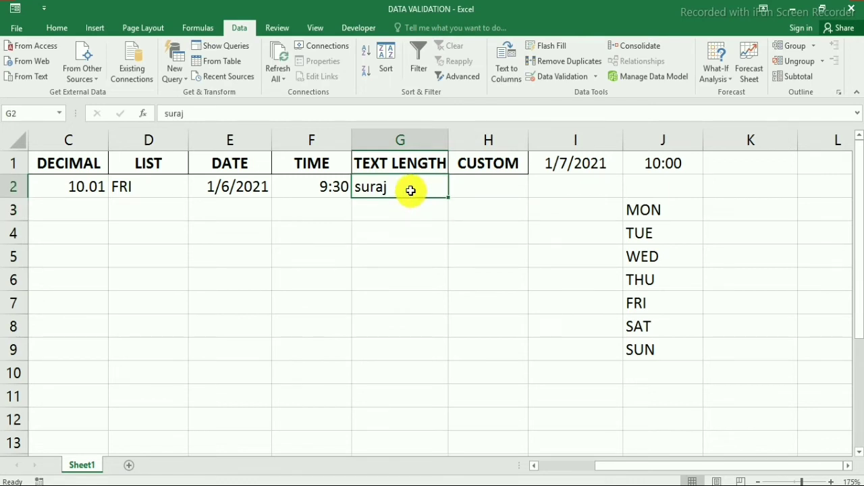
left_click(830, 476)
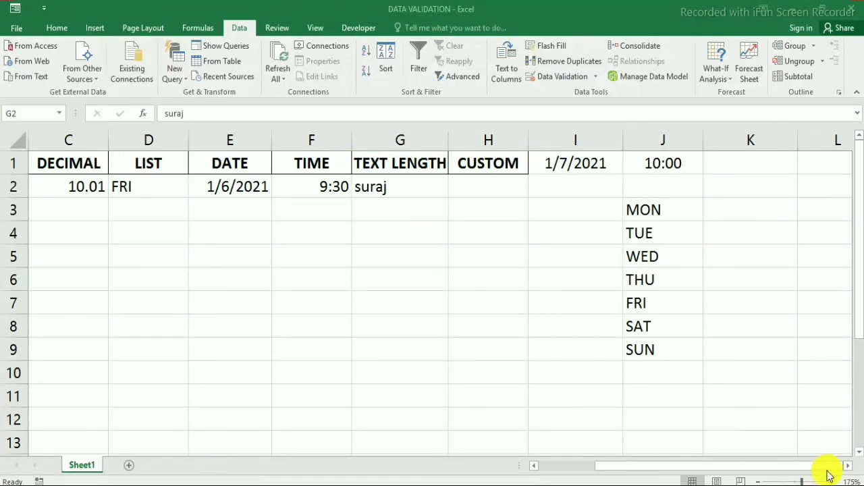
Give cell H2 a Custom validation rule with the formula =ISNUMBER(H2).
left_click(497, 188)
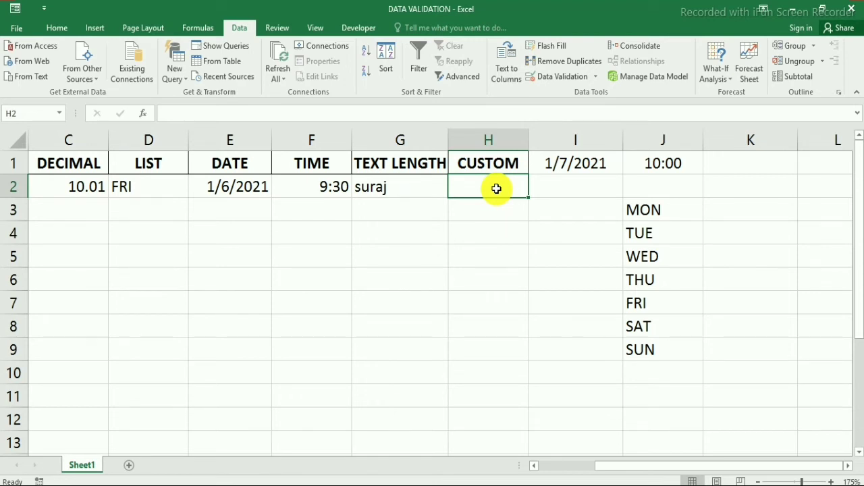
left_click(553, 80)
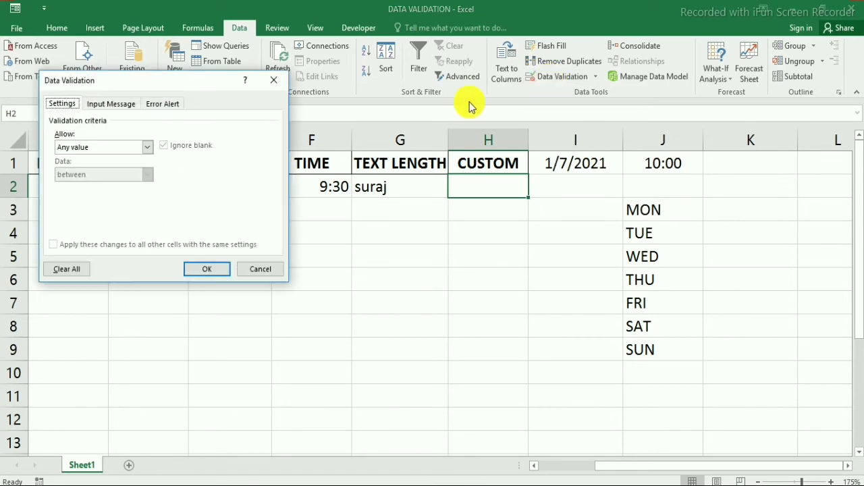
left_click_drag(162, 98, 293, 177)
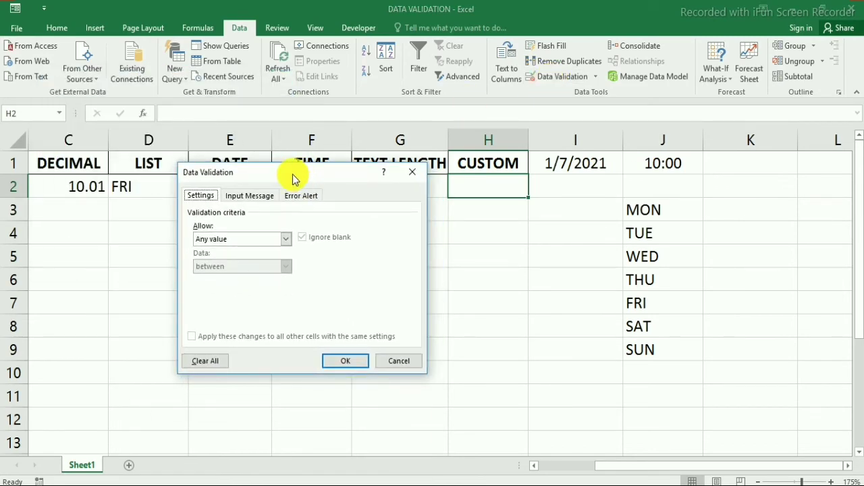
left_click(285, 240)
left_click(236, 311)
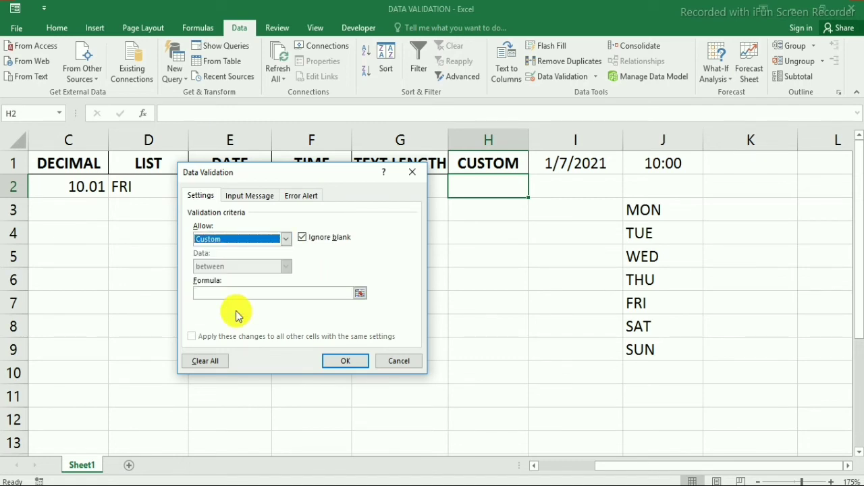
left_click(241, 291)
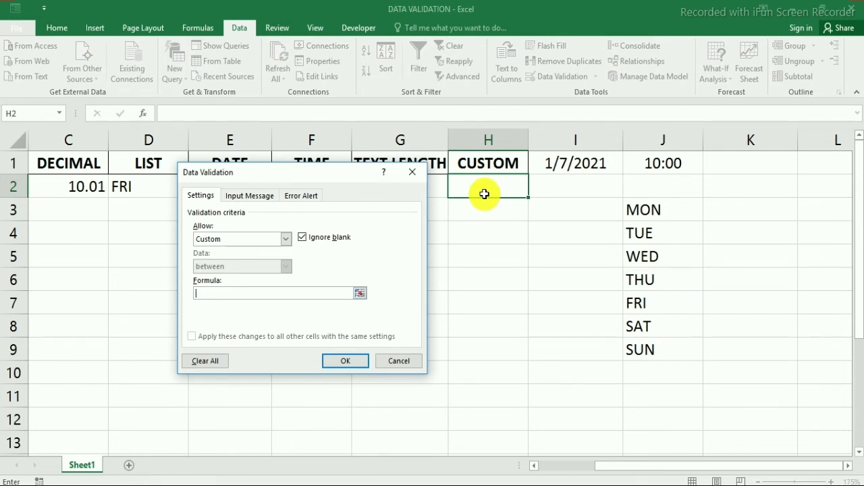
type("=isnumber(H2")
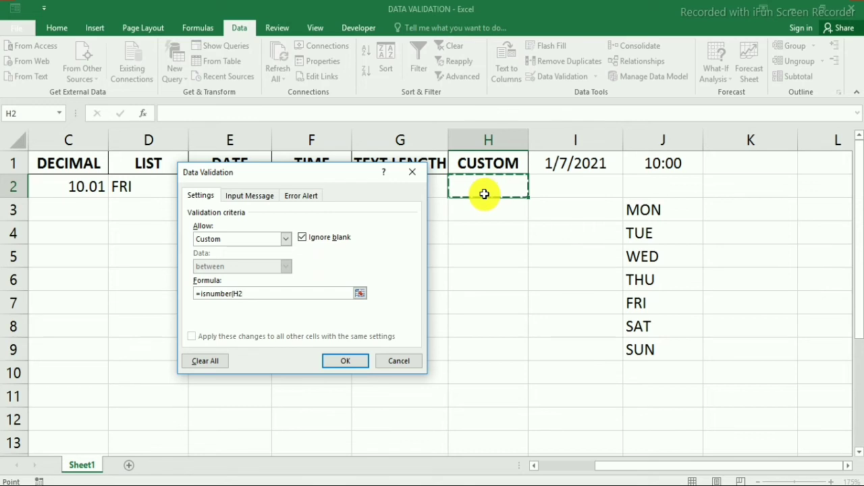
type(")")
key("Return")
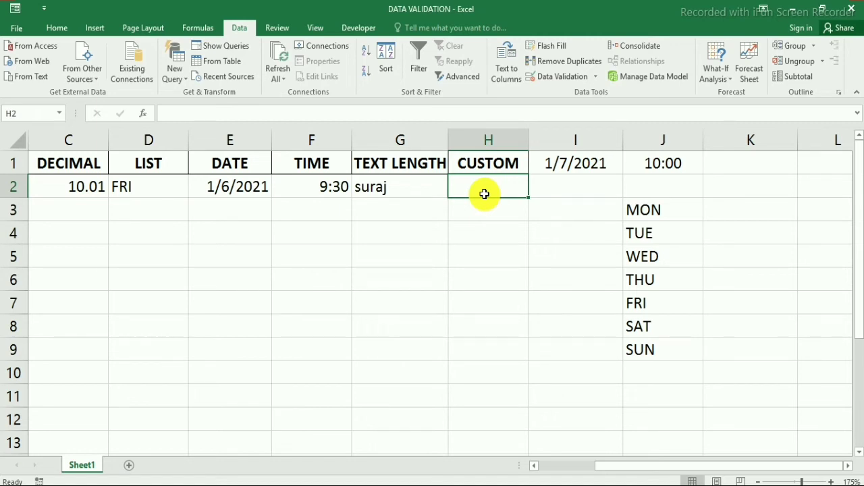
Enter 123 in H2, then try ABC and cancel the rejection so 123 remains.
type("123")
key("Return")
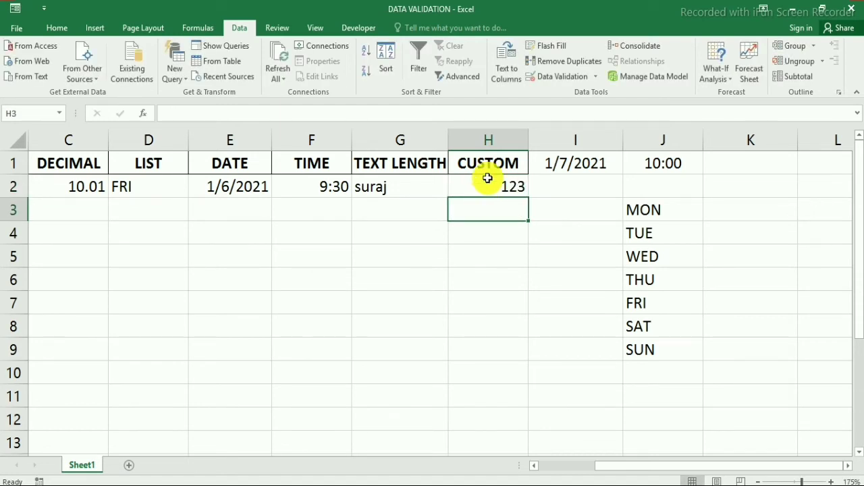
left_click(487, 178)
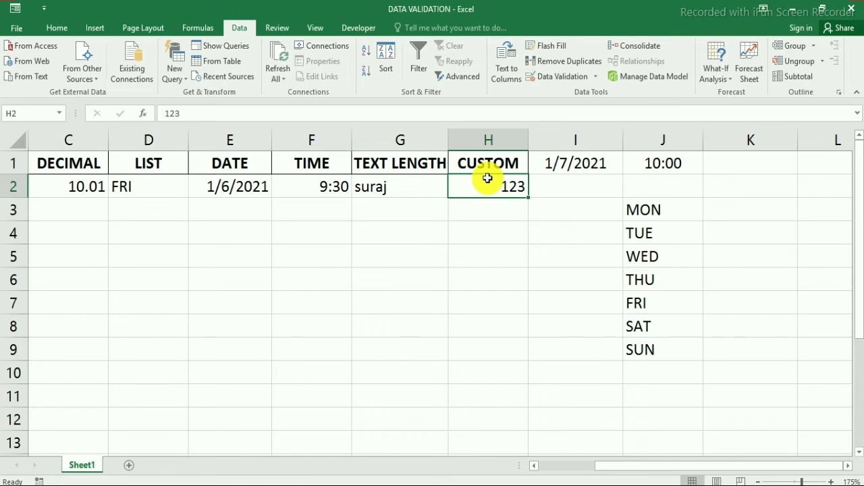
type("ABC")
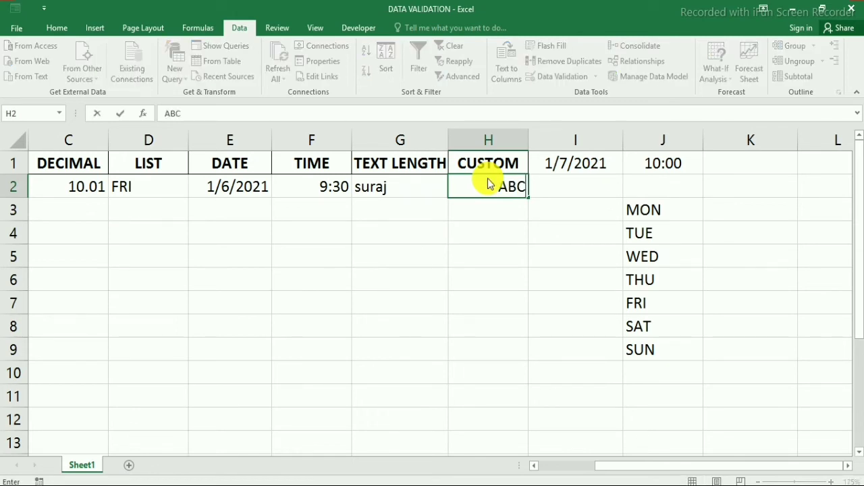
key("Return")
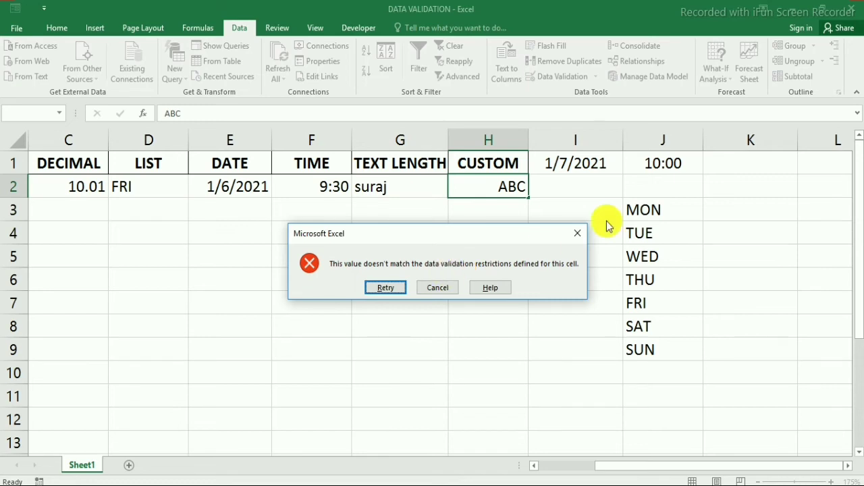
left_click(574, 234)
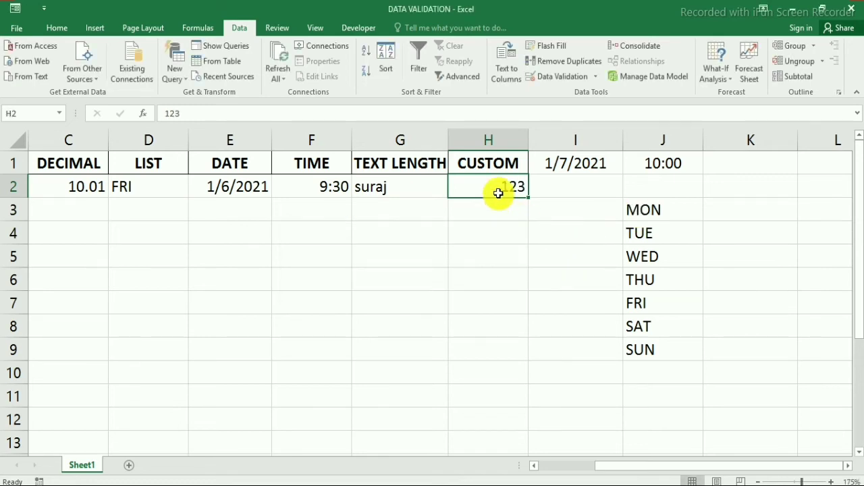
left_click(559, 79)
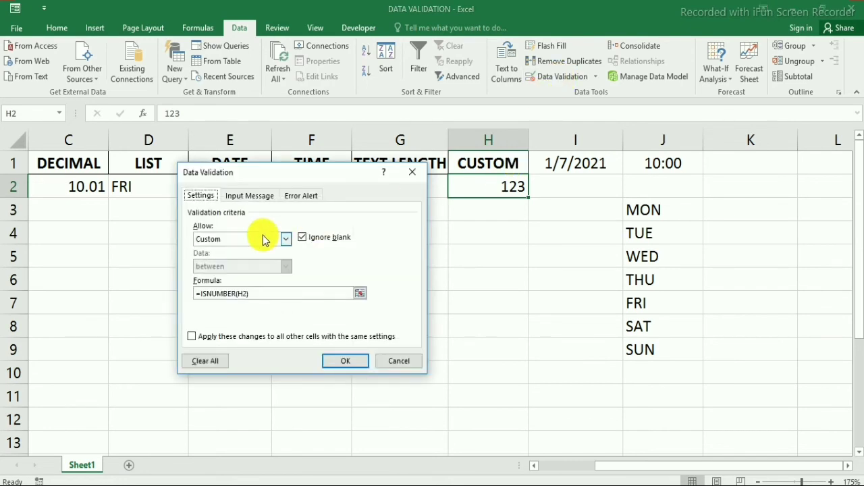
Add an input message to H2 titled DATA VALIDATION reading INPUT NUMBER ONLY.
left_click(251, 198)
left_click(303, 199)
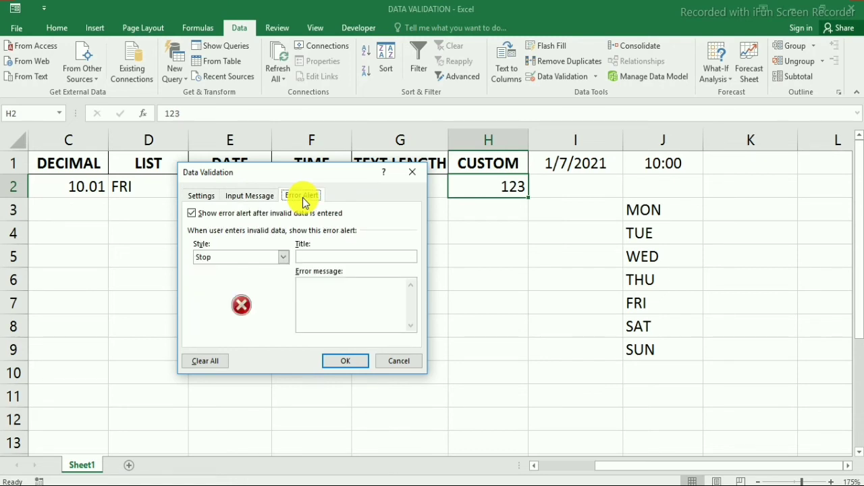
left_click(259, 198)
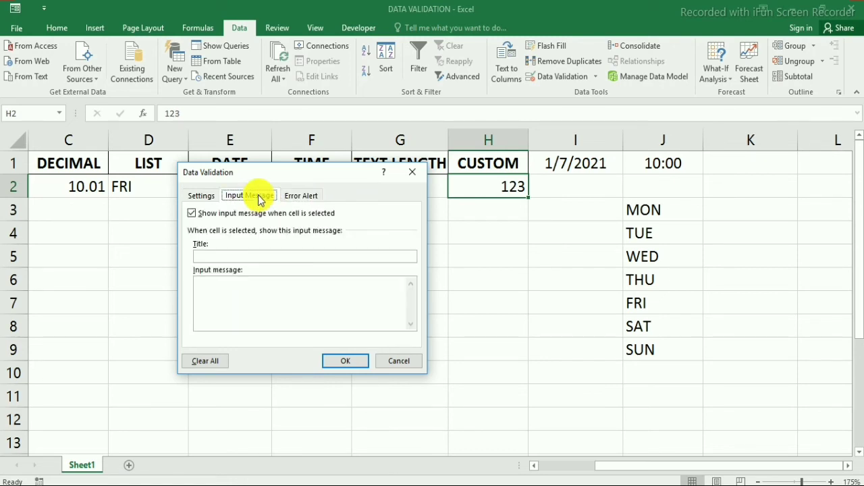
left_click(253, 255)
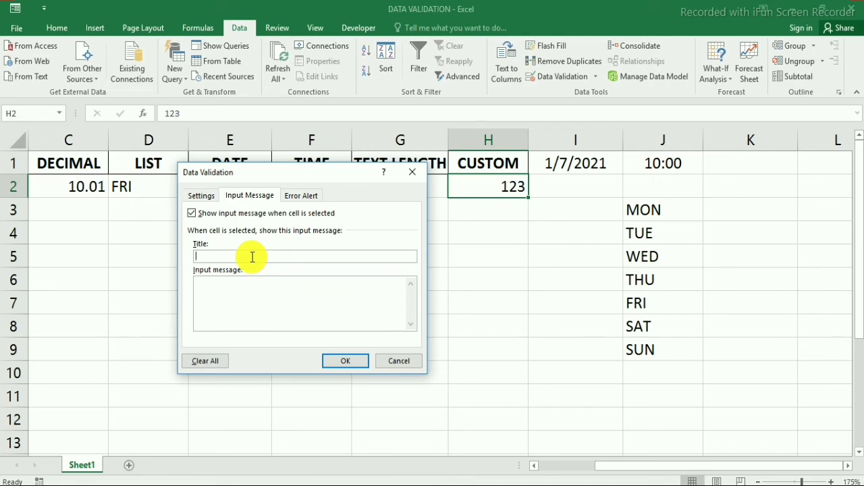
type("DATA VALIDATION")
left_click(226, 295)
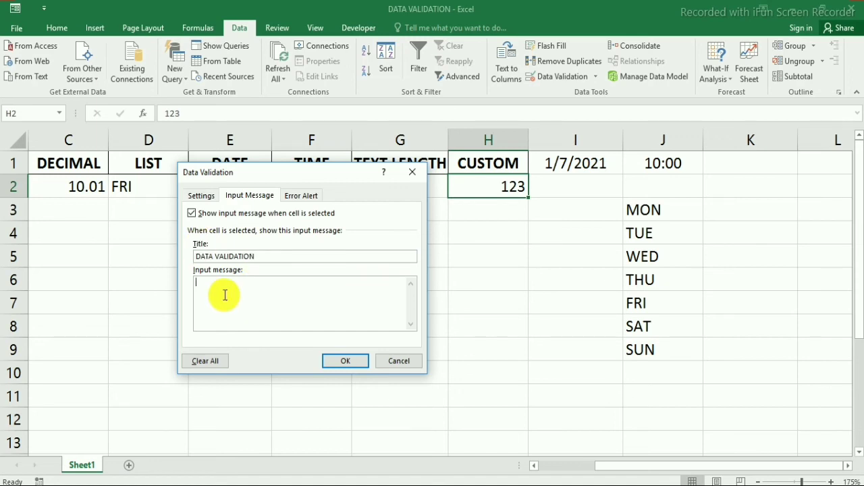
type("INPUT M")
type("UMBERO")
type("NLY")
left_click(247, 282)
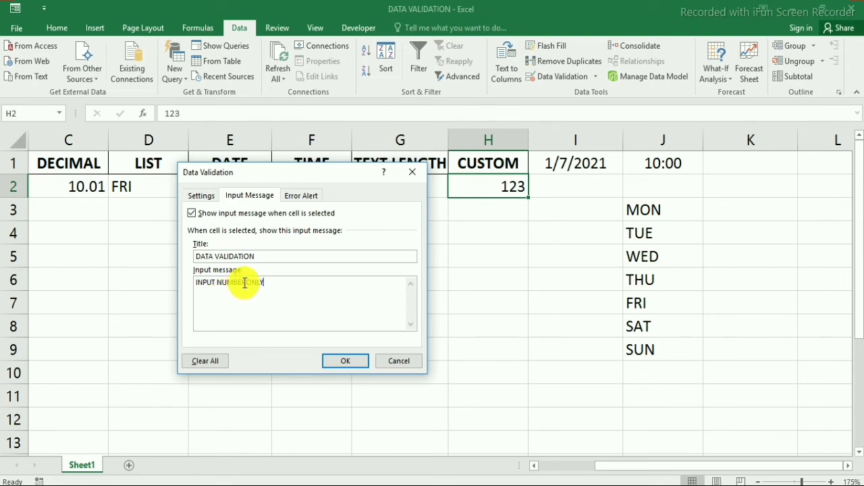
left_click(344, 362)
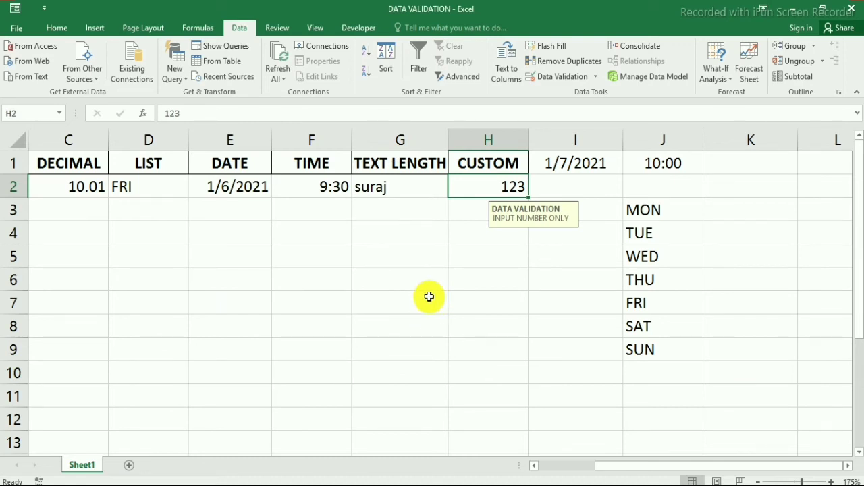
left_click(510, 257)
left_click(505, 183)
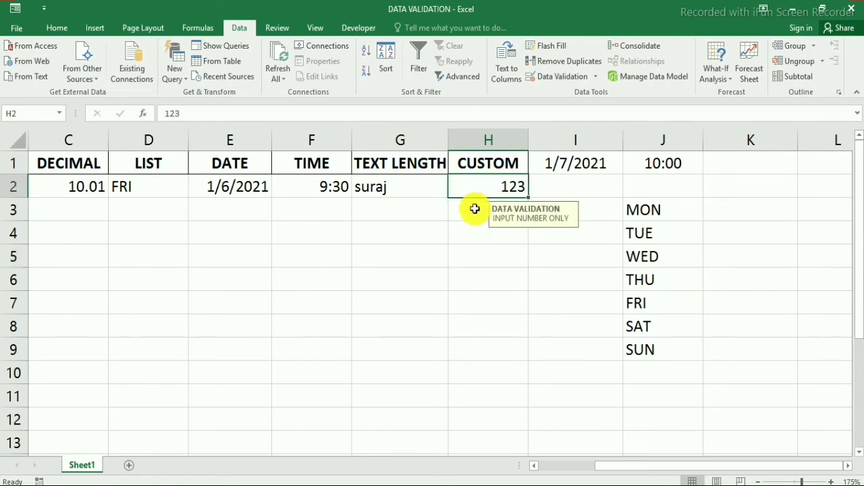
left_click(475, 209)
left_click(480, 186)
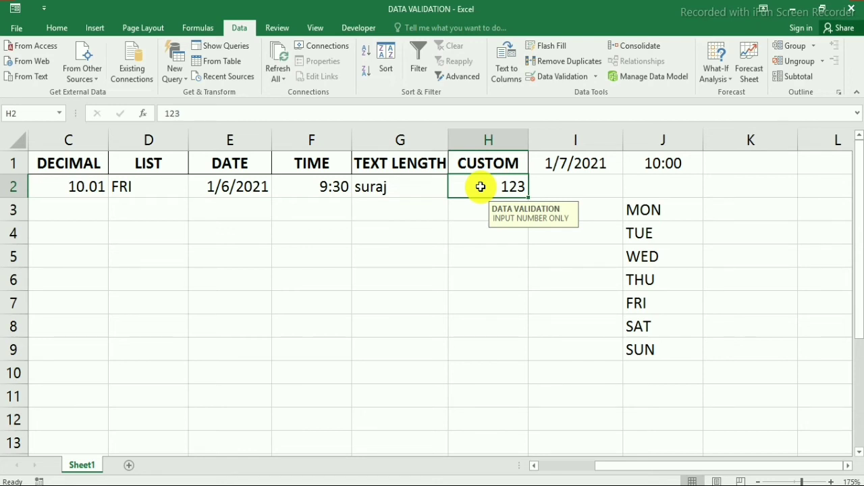
type("ABC")
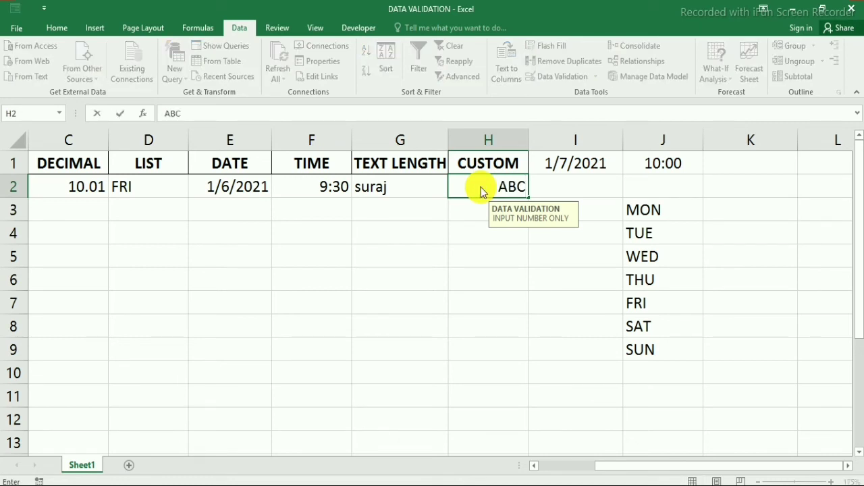
key("Return")
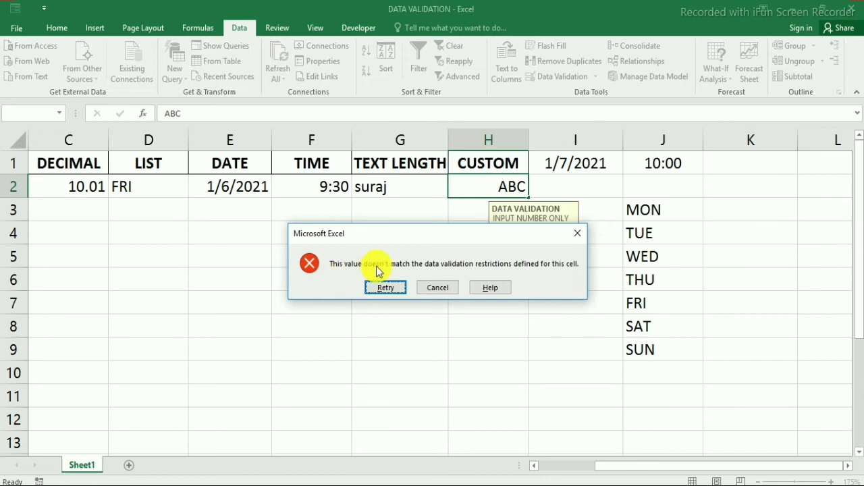
left_click(439, 287)
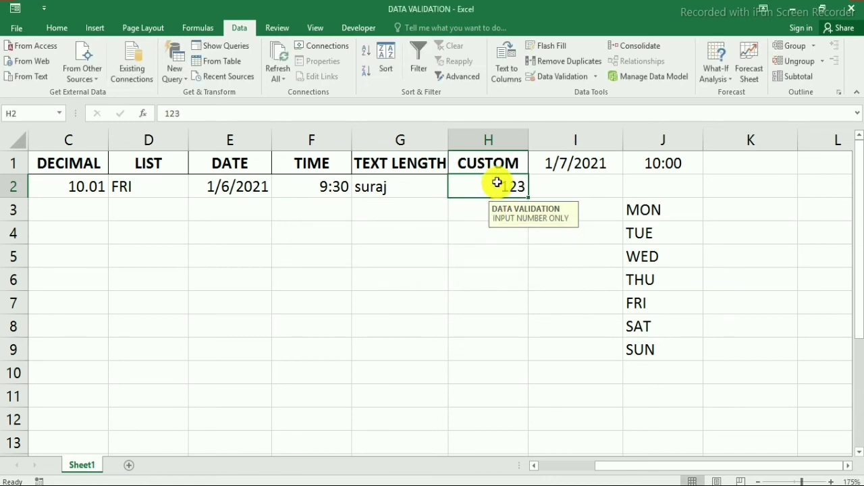
Give H2 a Stop error alert titled DATA VALIDTION with the message WRONG INPUT.
left_click(550, 76)
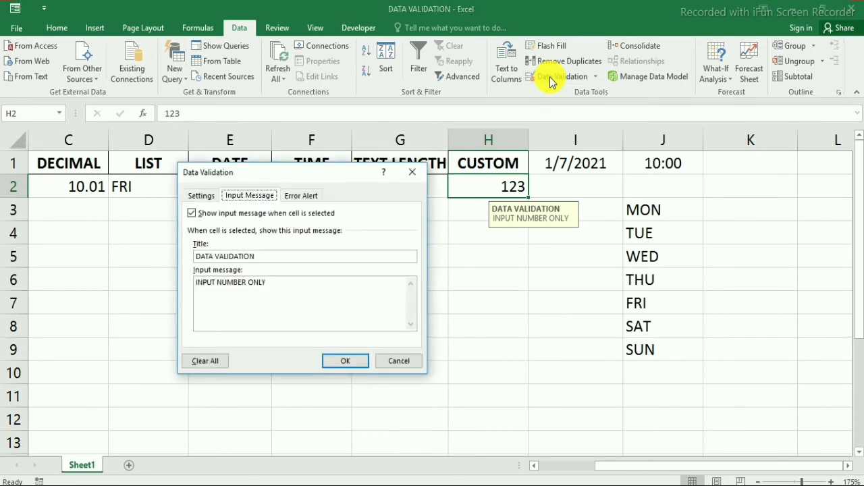
left_click(295, 198)
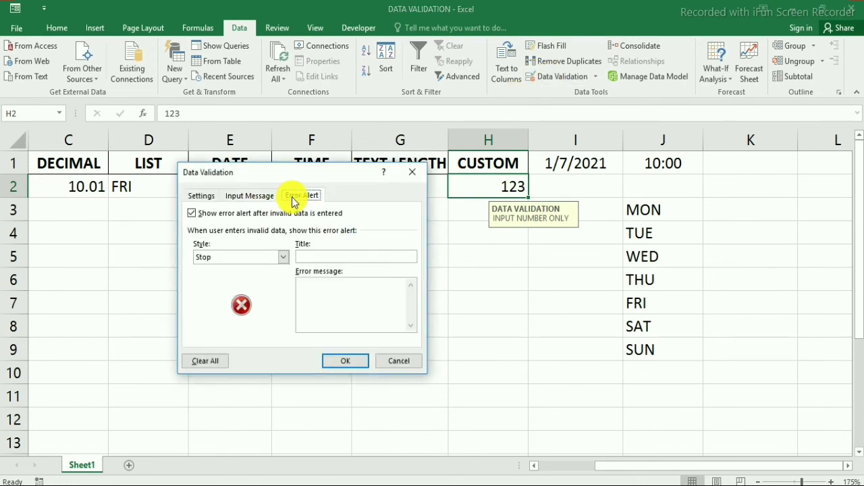
left_click(309, 257)
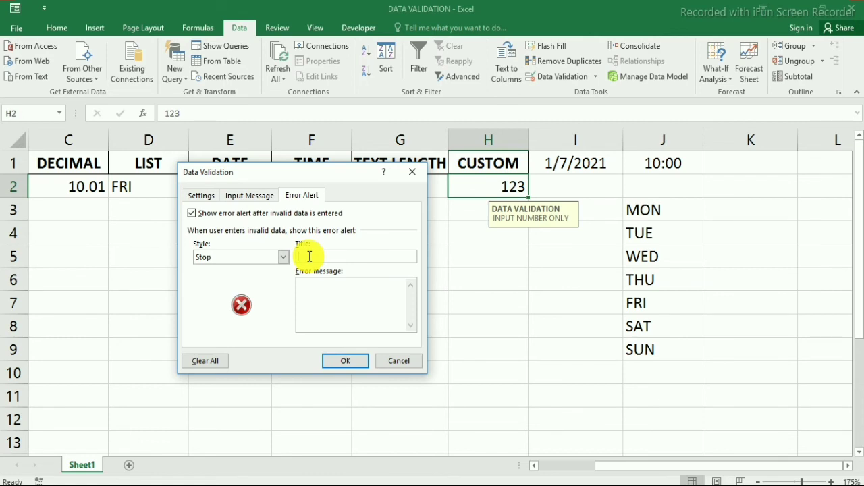
type("DATA VALIDTION")
left_click(359, 287)
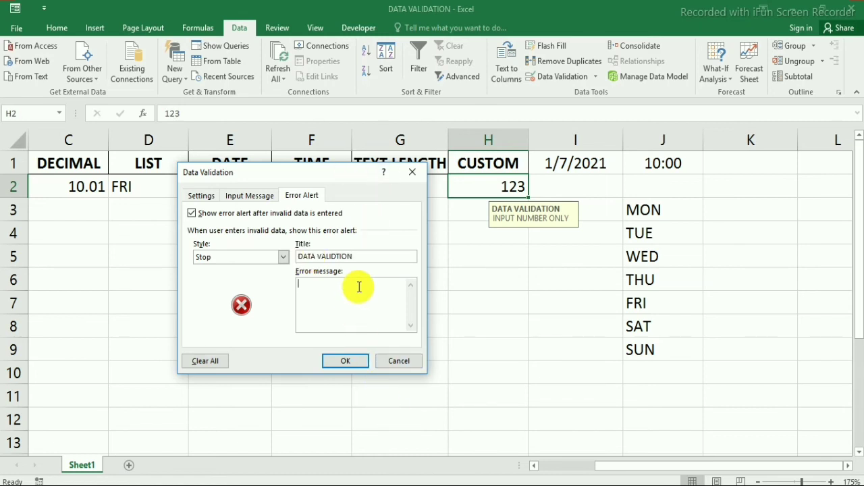
type("WRONG INPUT")
left_click(351, 364)
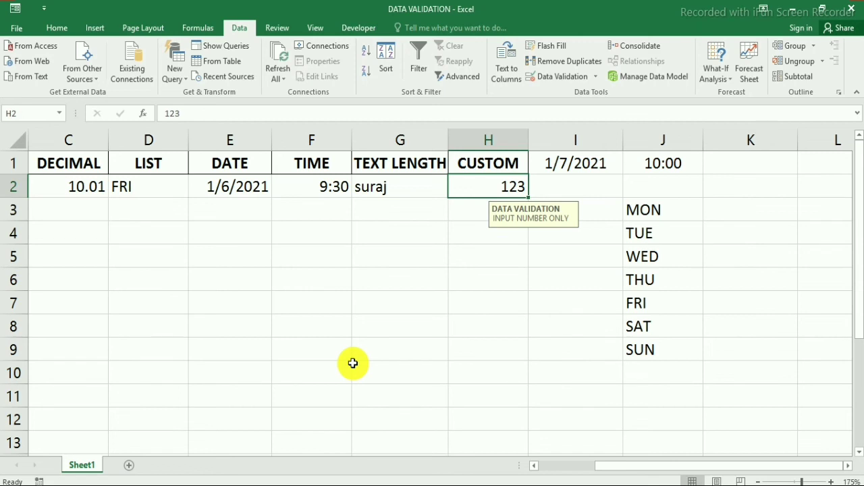
type("BC")
key("BackSpace")
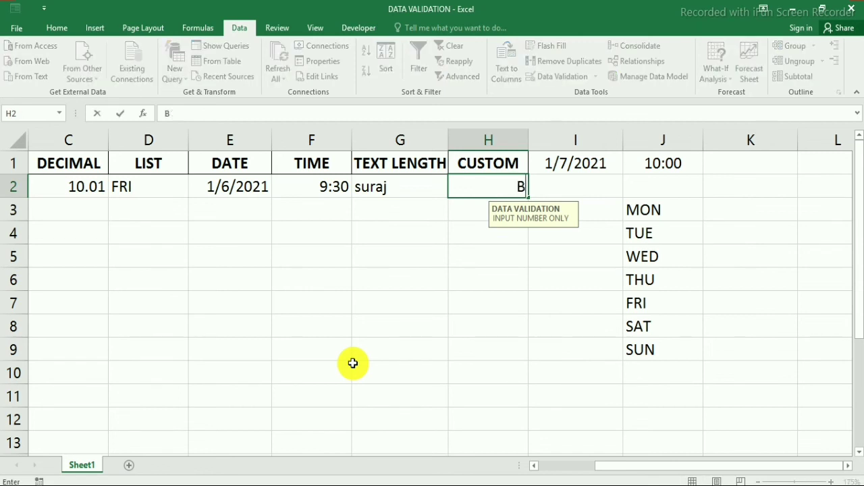
key("BackSpace")
type("ABC")
key("Return")
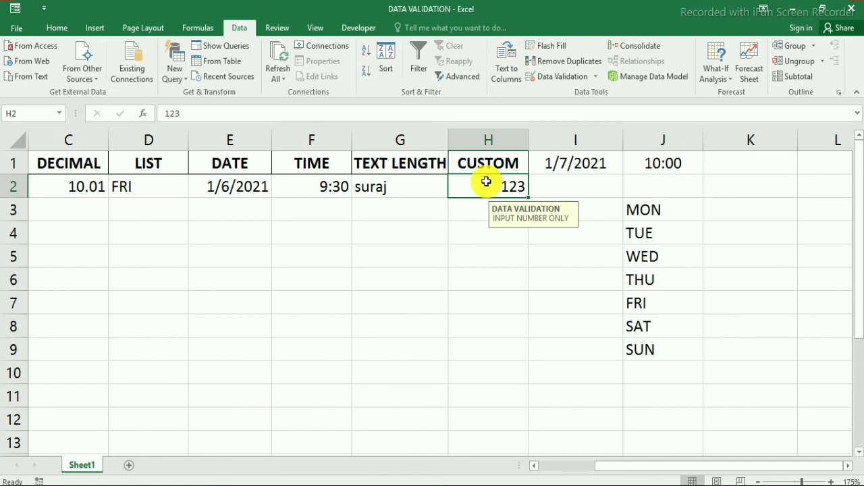
left_click(690, 213)
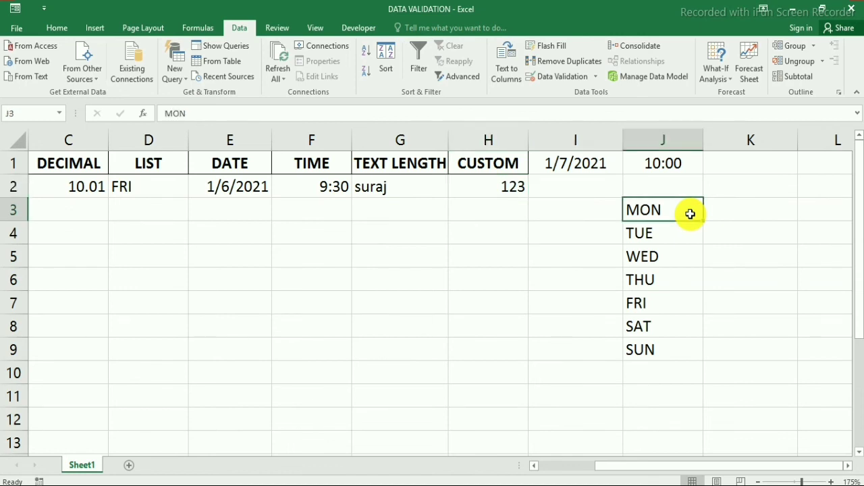
key("ctrl+c")
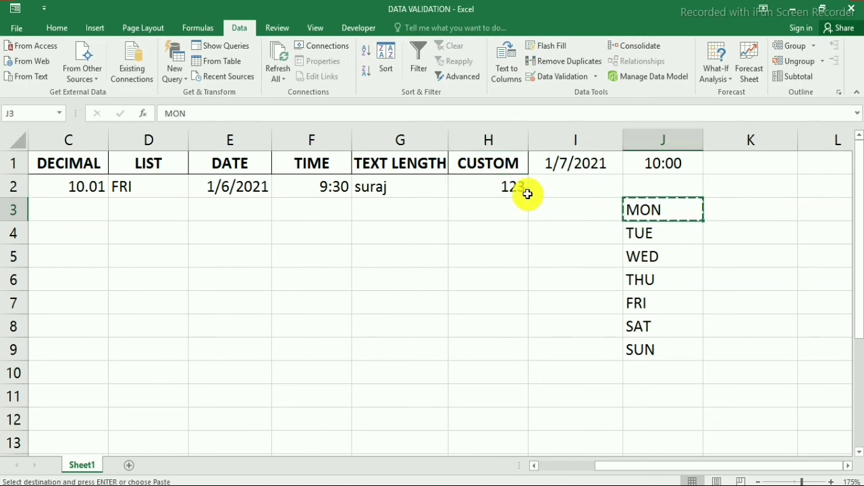
left_click(503, 187)
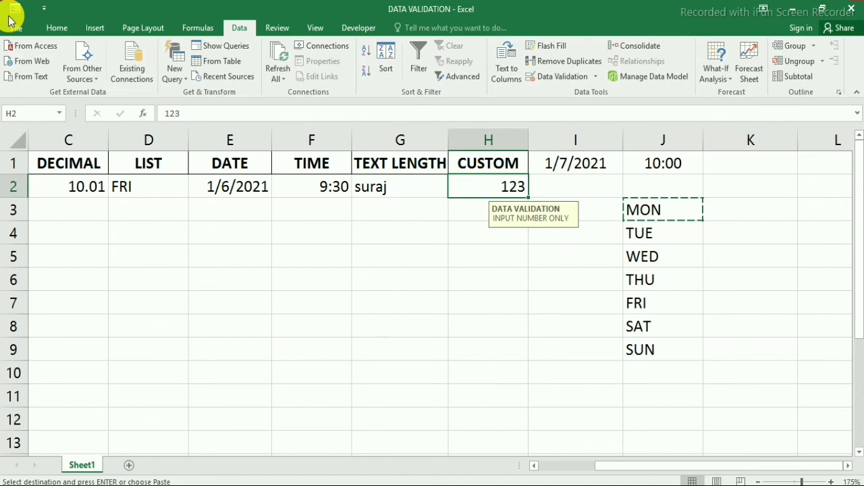
left_click(57, 28)
key("ctrl+v")
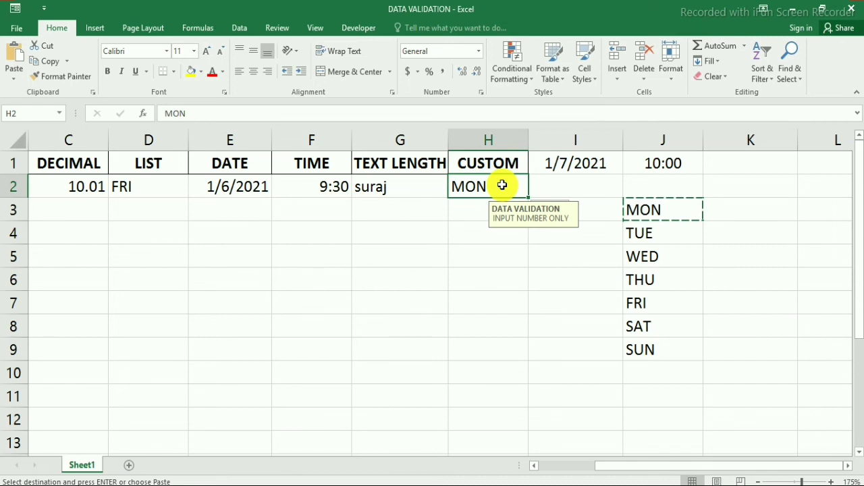
left_click(239, 28)
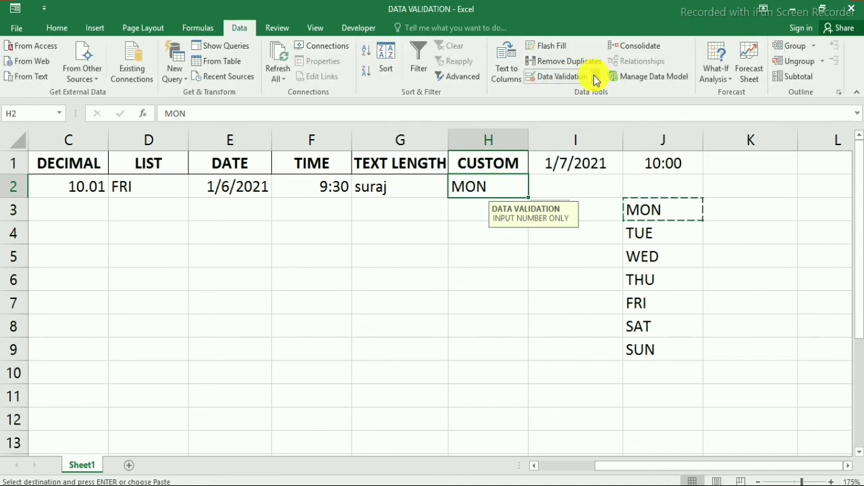
left_click(593, 77)
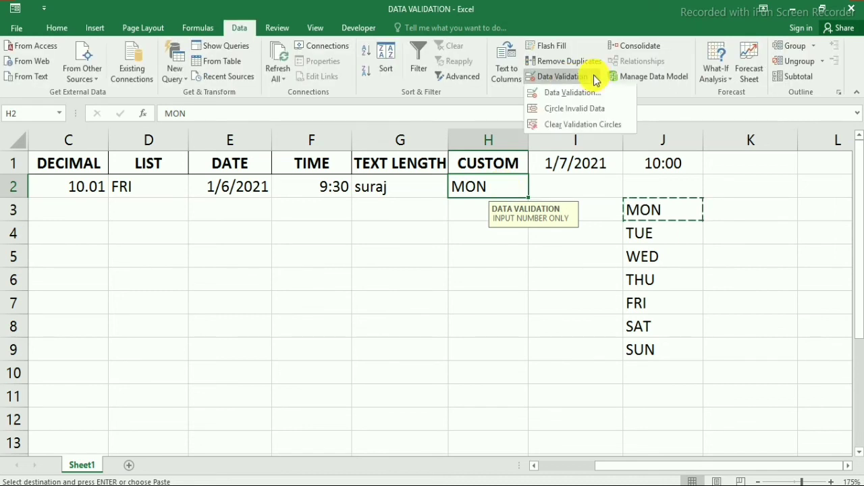
left_click(583, 113)
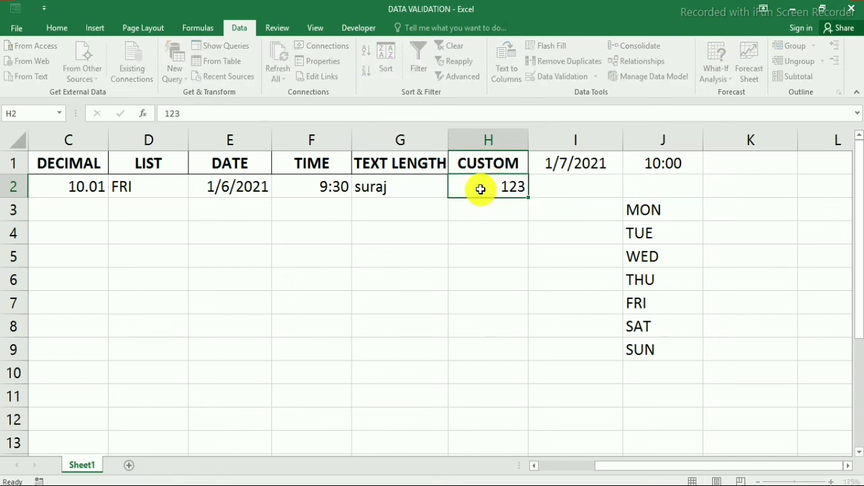
key("Right")
left_click(495, 208)
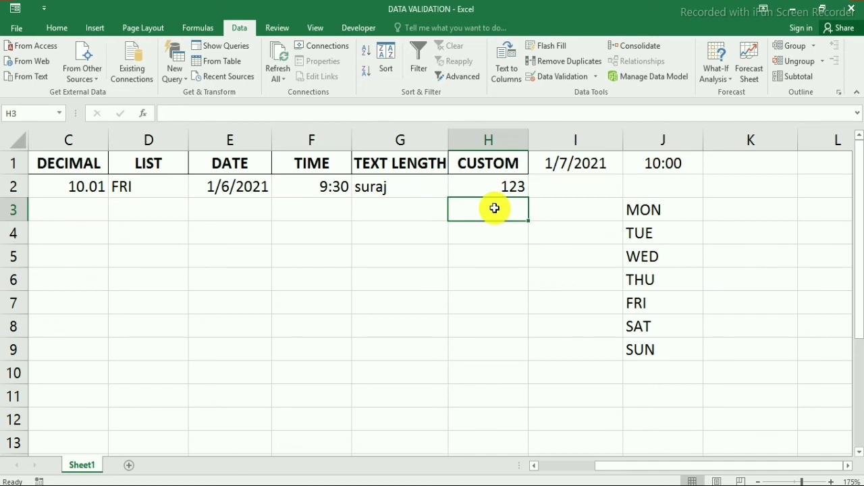
Give H3 a Custom validation rule with the formula =ISTEXT(H3).
left_click(549, 82)
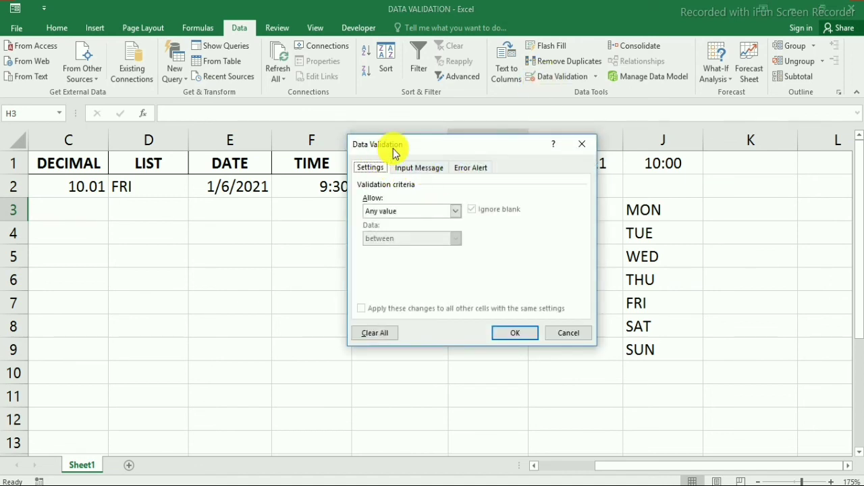
left_click_drag(392, 151, 247, 145)
left_click(277, 207)
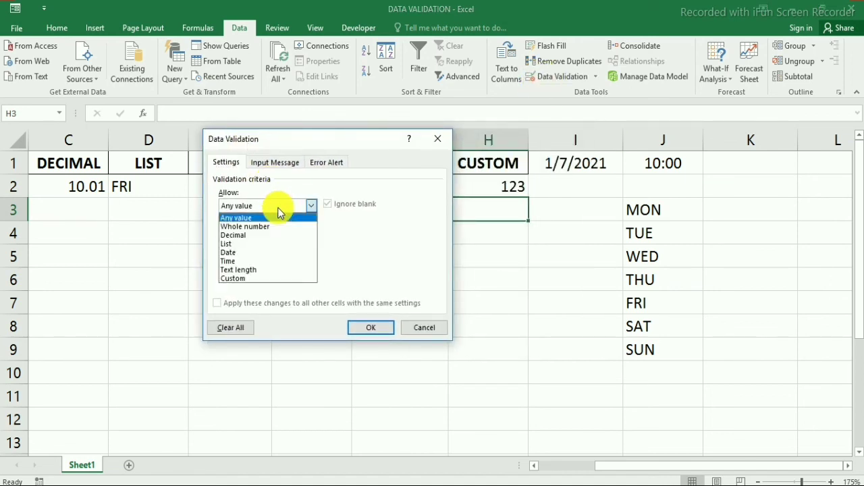
left_click(258, 279)
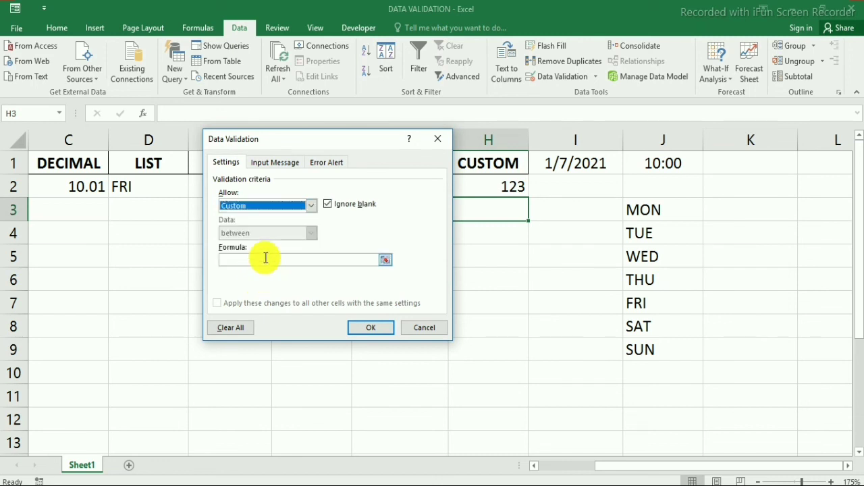
left_click(266, 258)
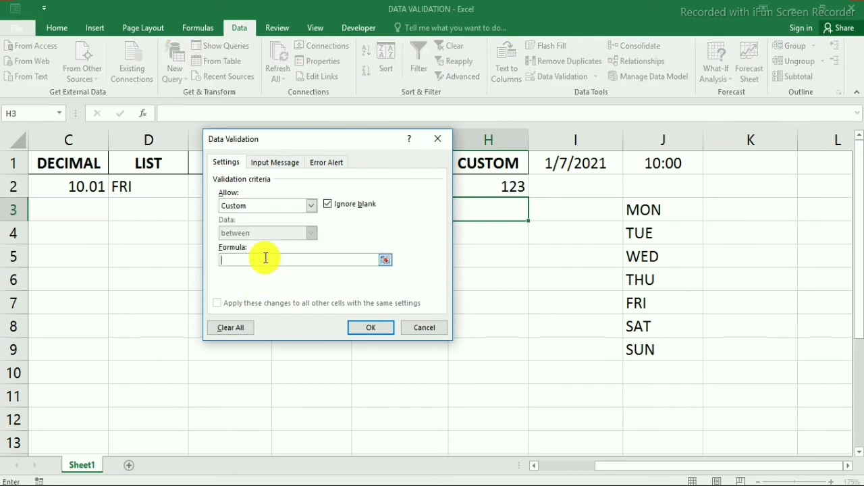
type("=ISTEXT(")
left_click(495, 210)
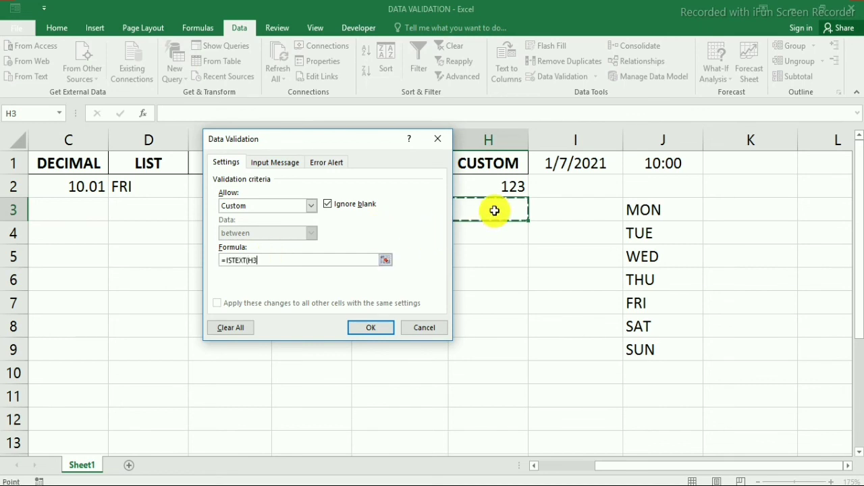
type(")")
left_click(368, 330)
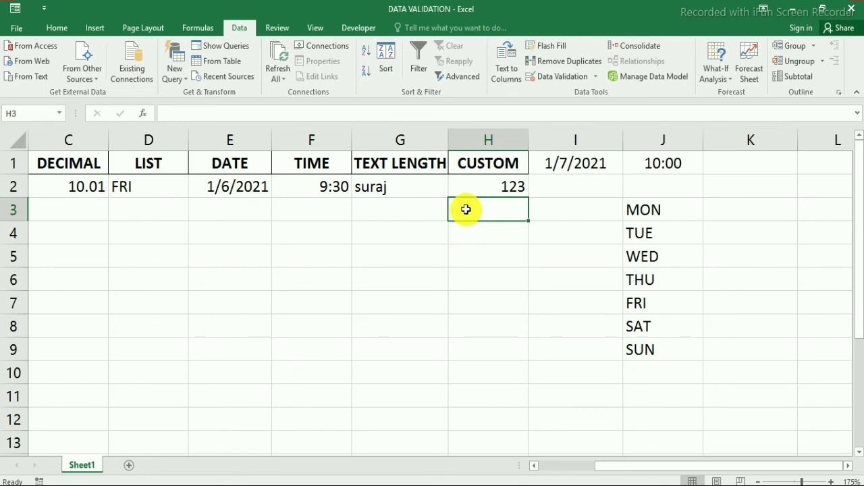
Test H3: enter 123, dismiss the rejection, then enter ABC.
type("123")
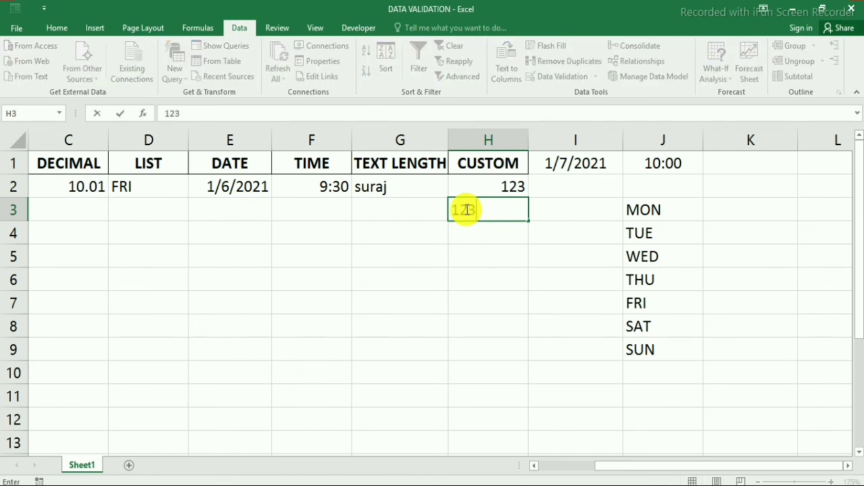
key("Return")
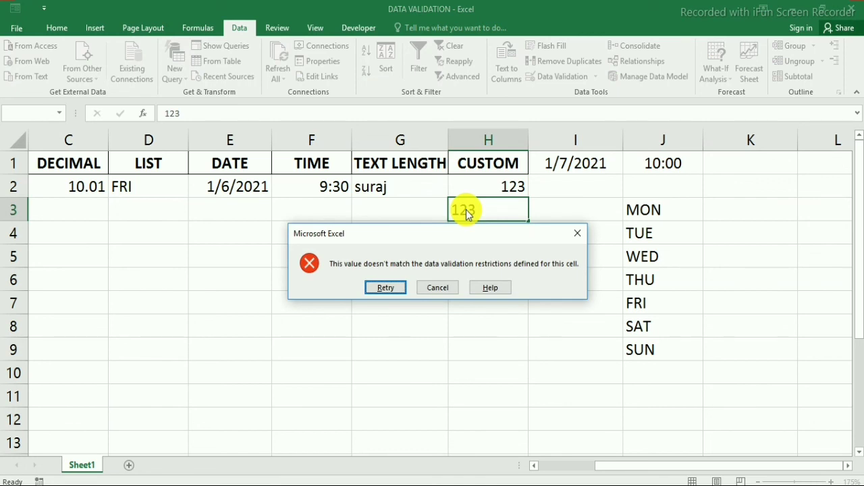
key("Escape")
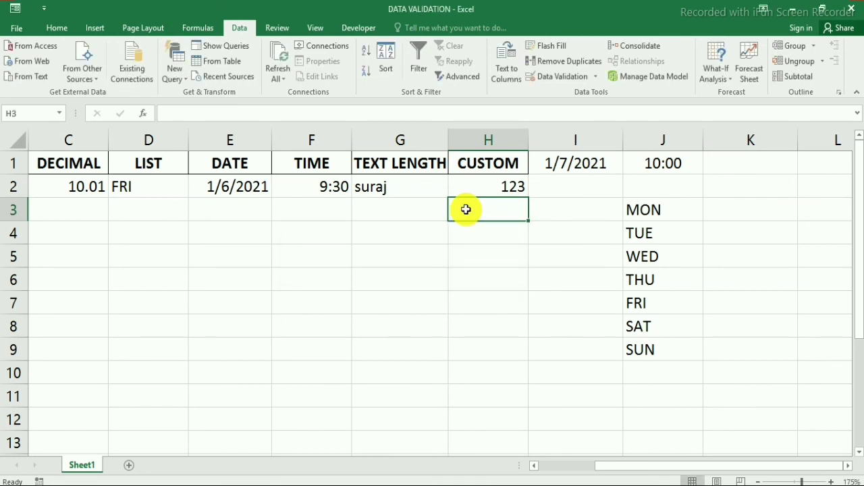
type("ABC")
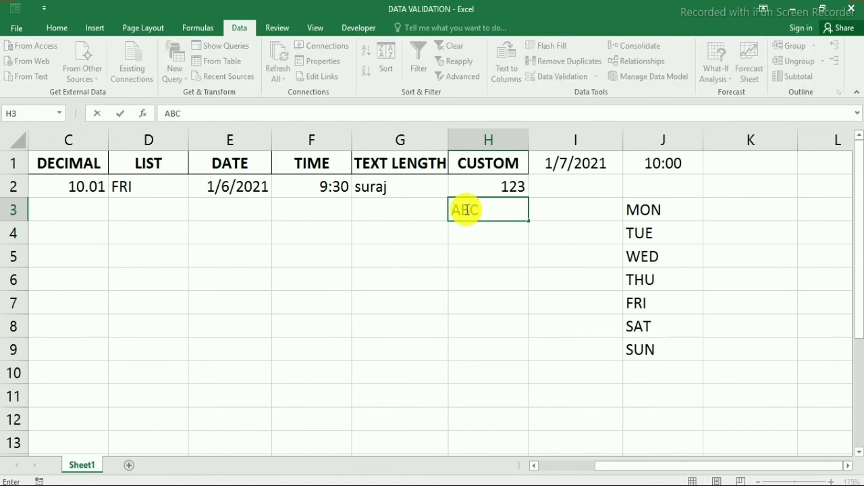
key("Return")
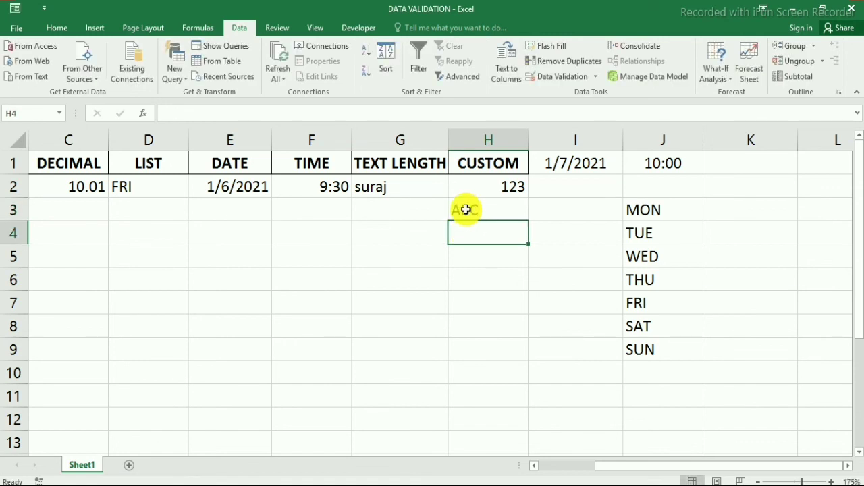